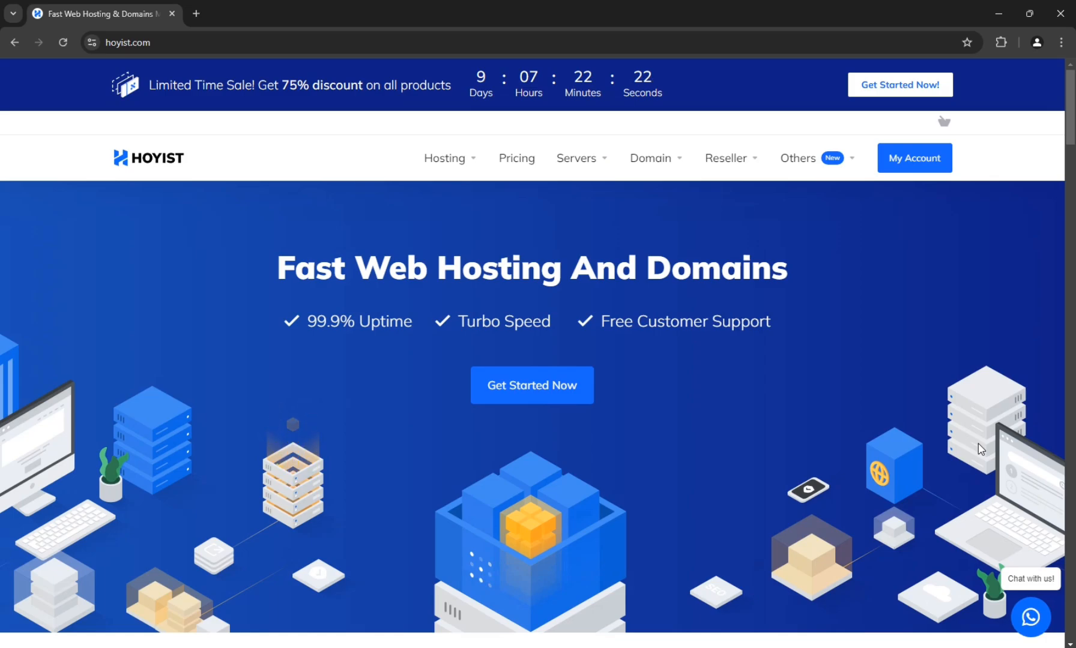
Step: Review the web hosting plans on the home page and order the Starter Cloud plan
scroll(978, 444, down, 5)
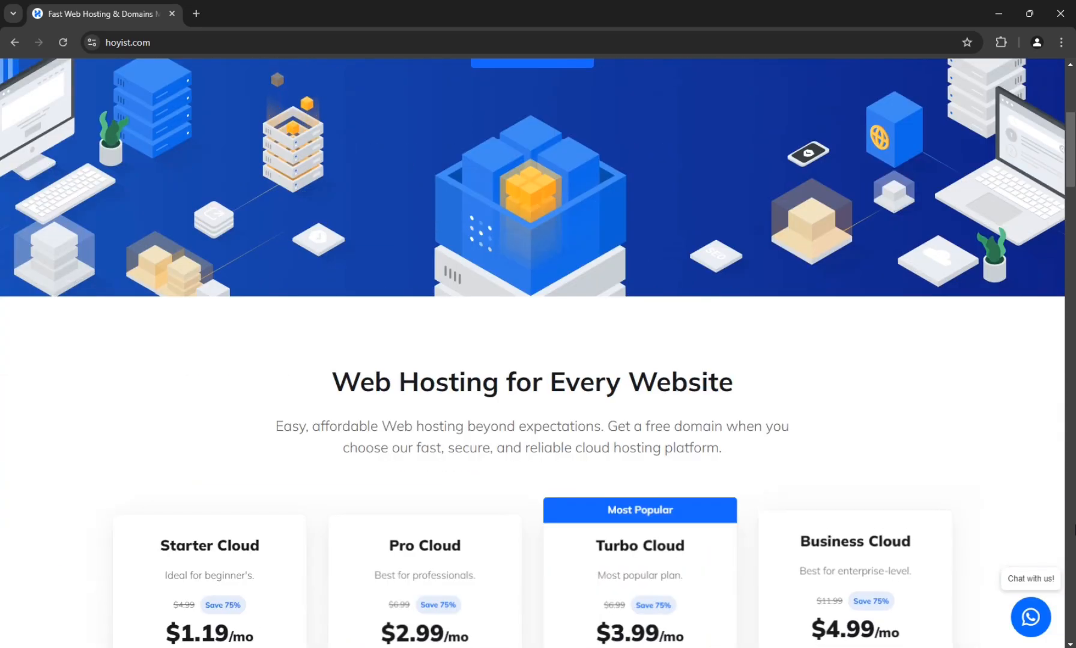
scroll(511, 490, down, 7)
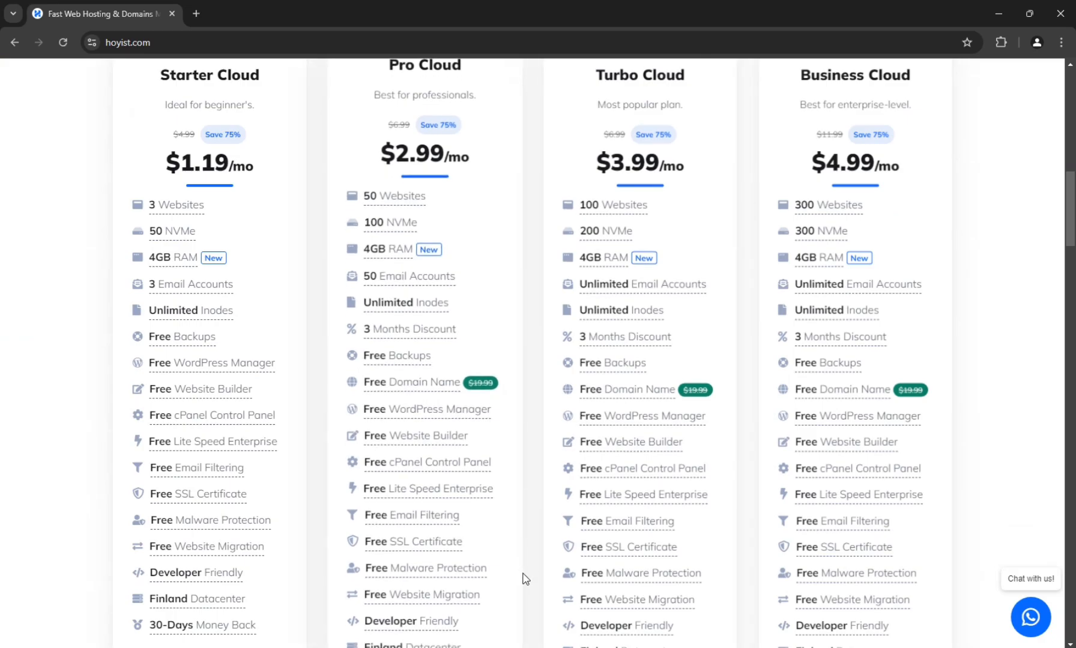
scroll(27, 376, down, 5)
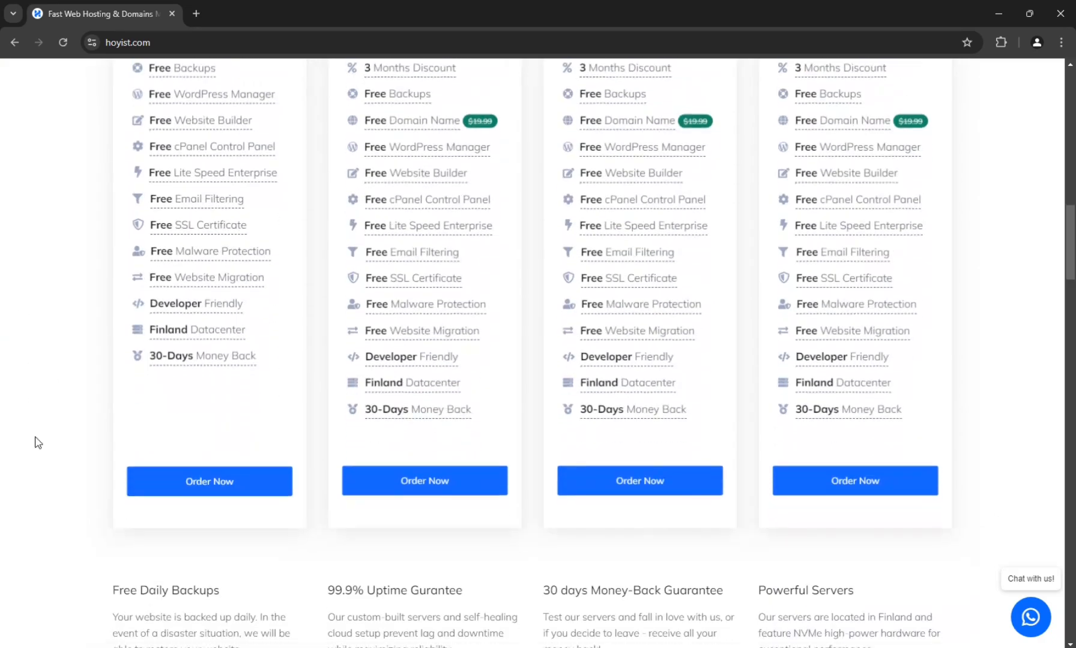
click(191, 489)
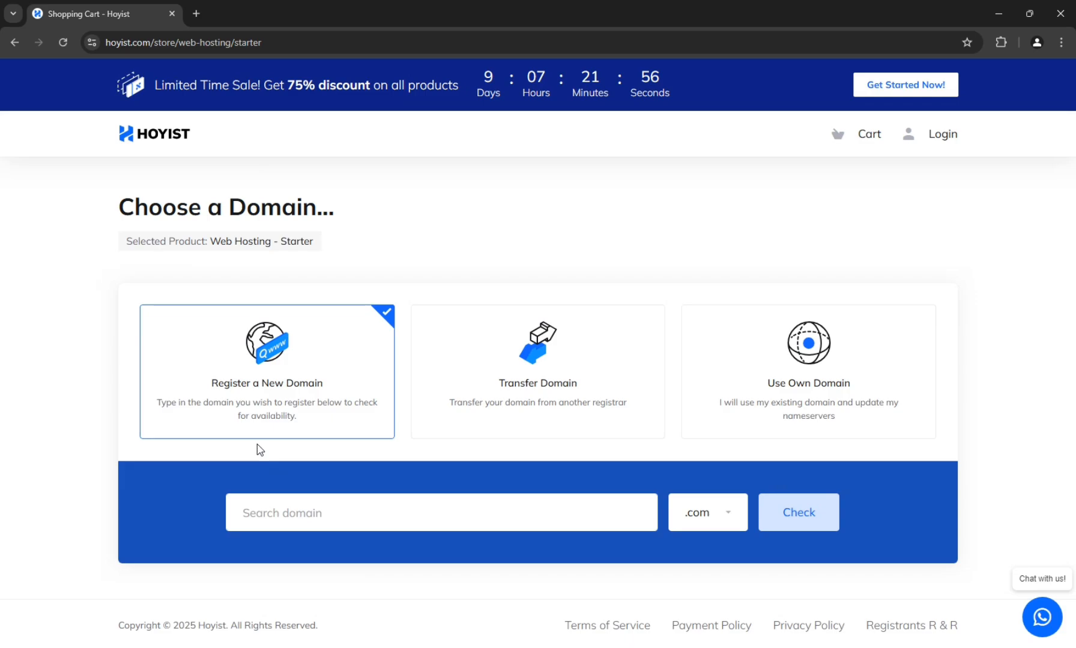
Step: Check whether text-domain-name.com is available as a new domain and continue the order with it
click(299, 520)
click(338, 547)
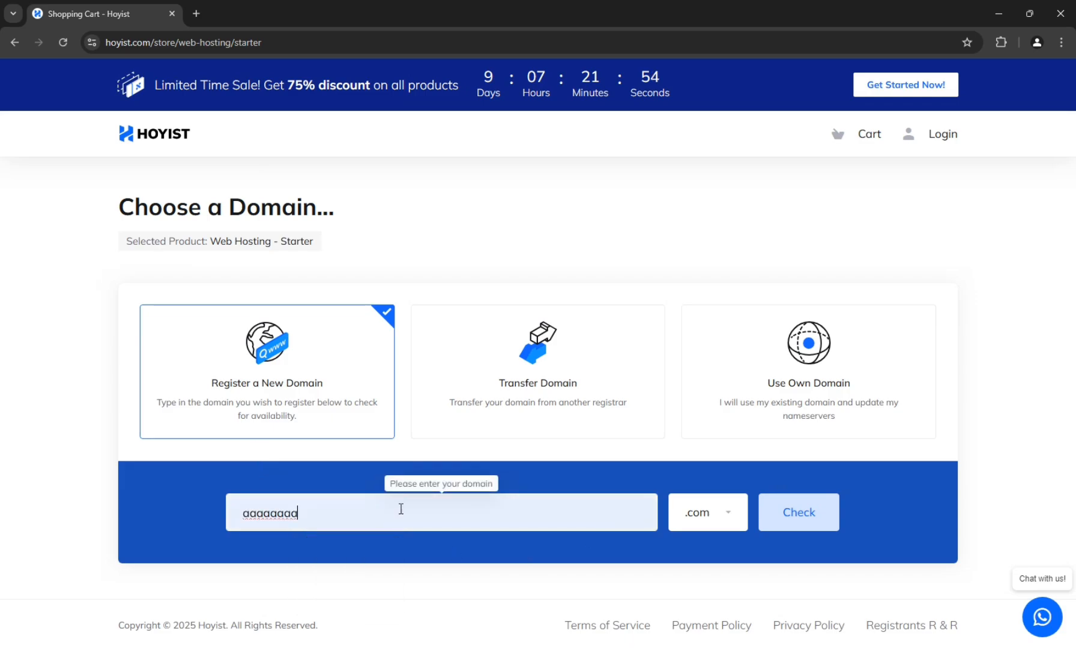
drag(270, 514, 320, 514)
key(ctrl+a)
text(text)
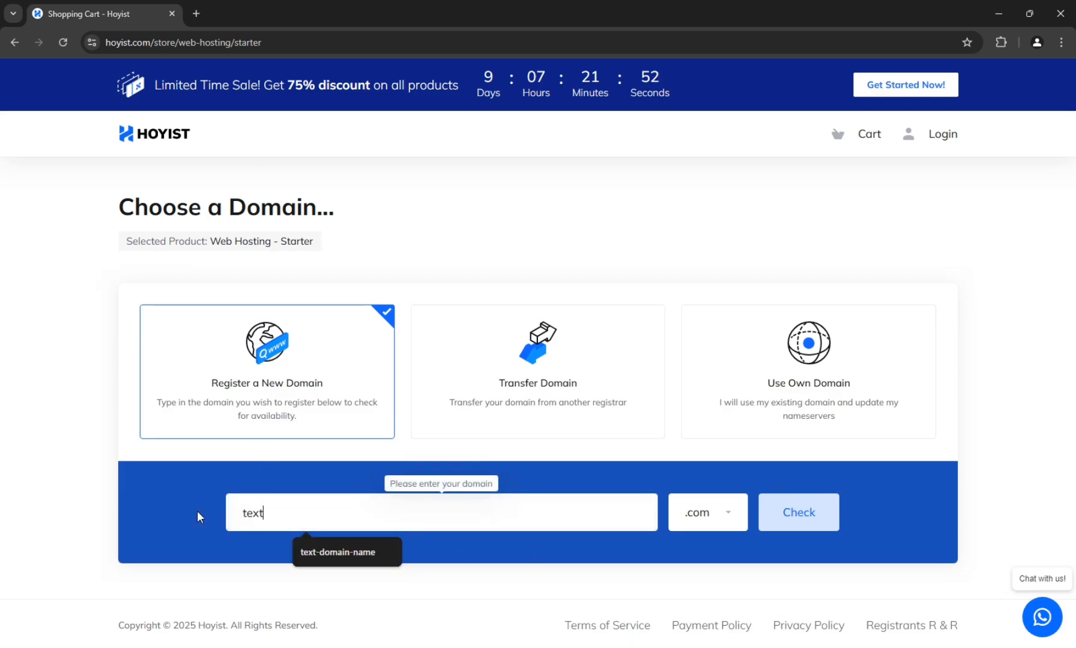
click(346, 562)
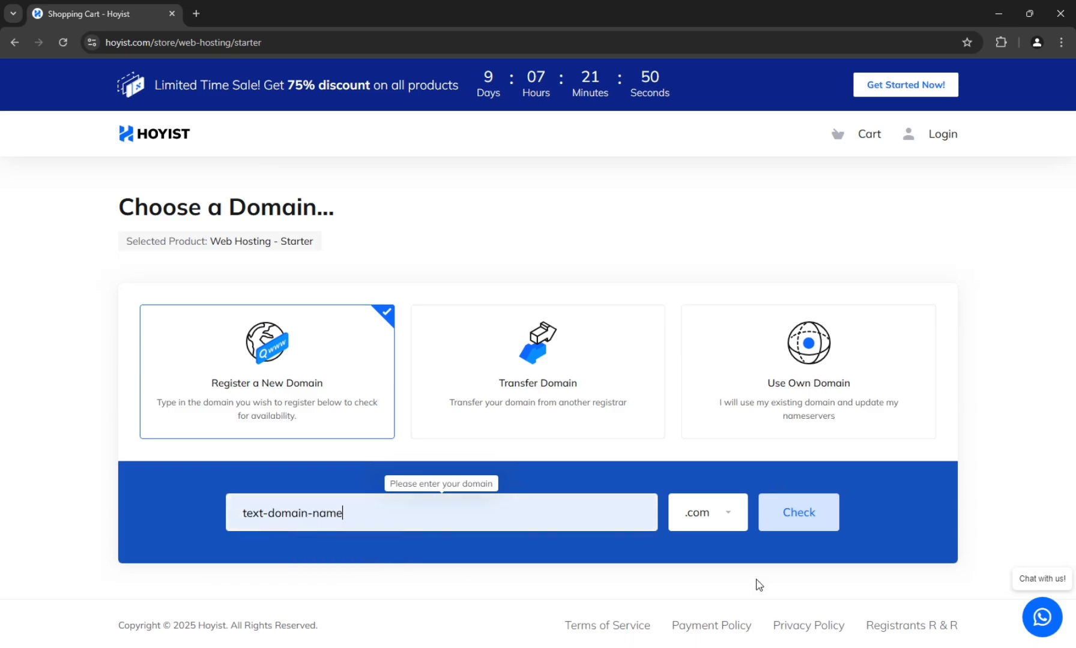
click(781, 513)
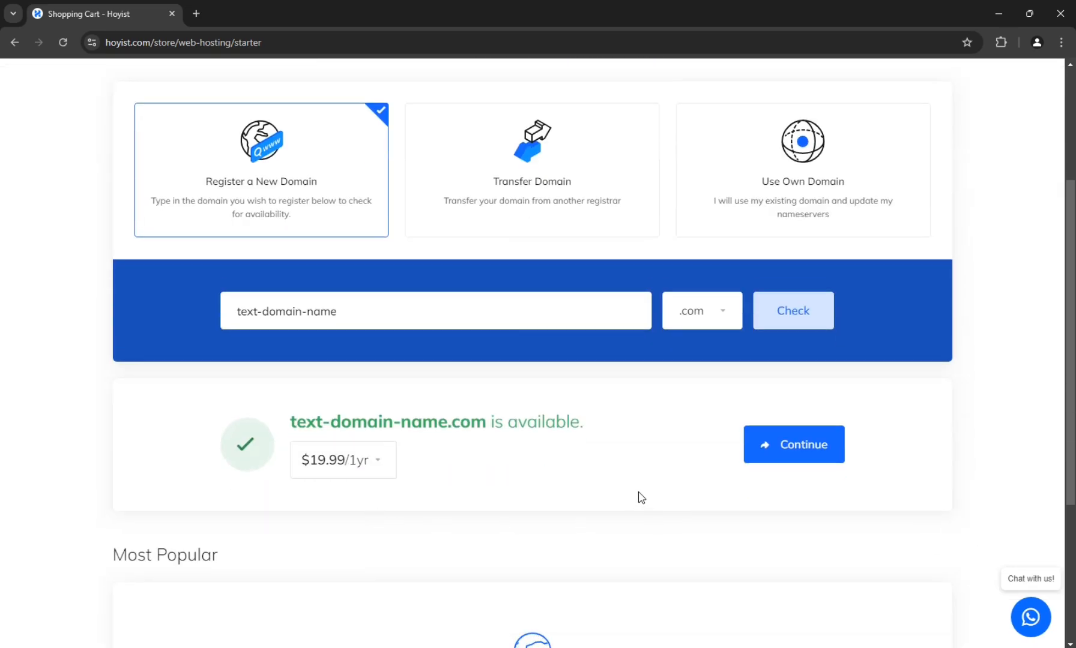
click(799, 453)
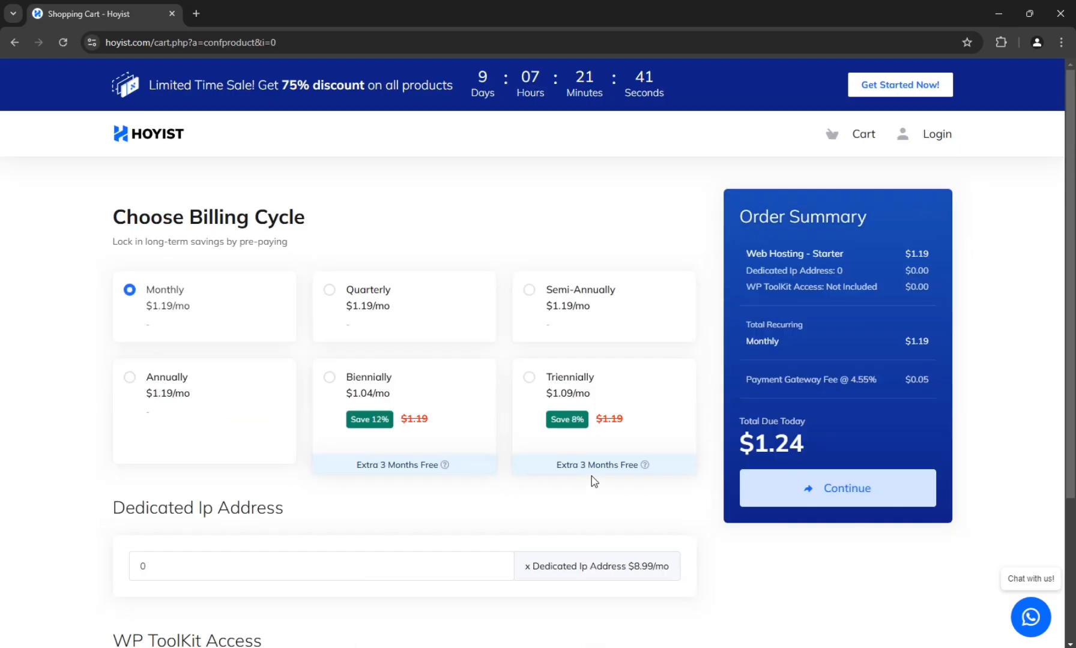
Step: Set the order's WP ToolKit Access to One Time Payment Access Till Live Account $8.99
scroll(577, 500, down, 3)
drag(111, 446, 284, 461)
click(211, 508)
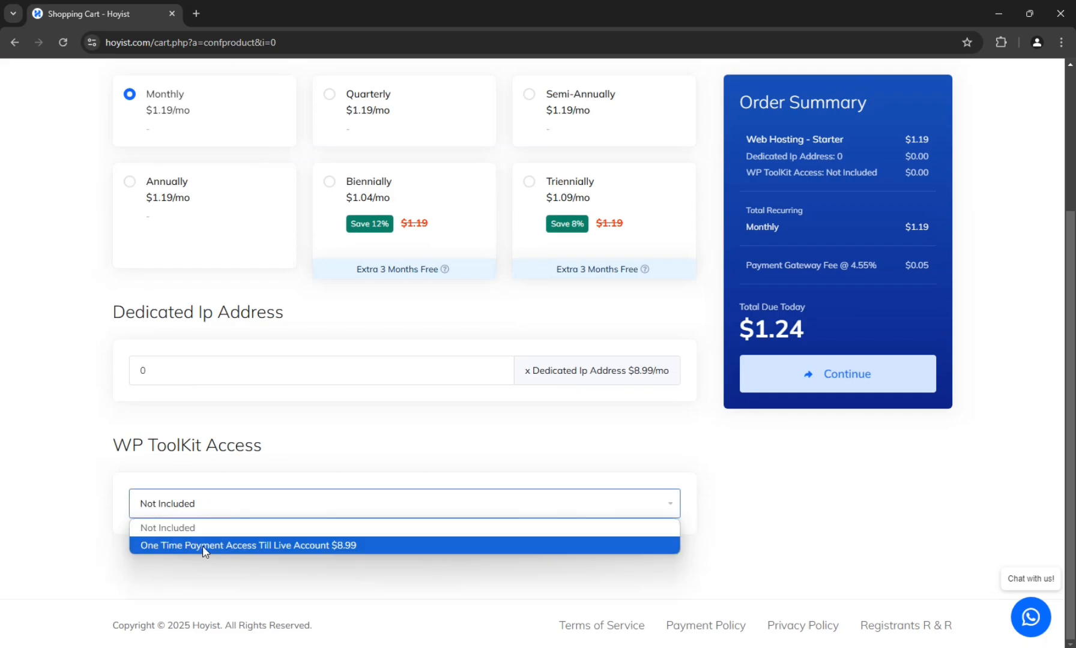
click(314, 545)
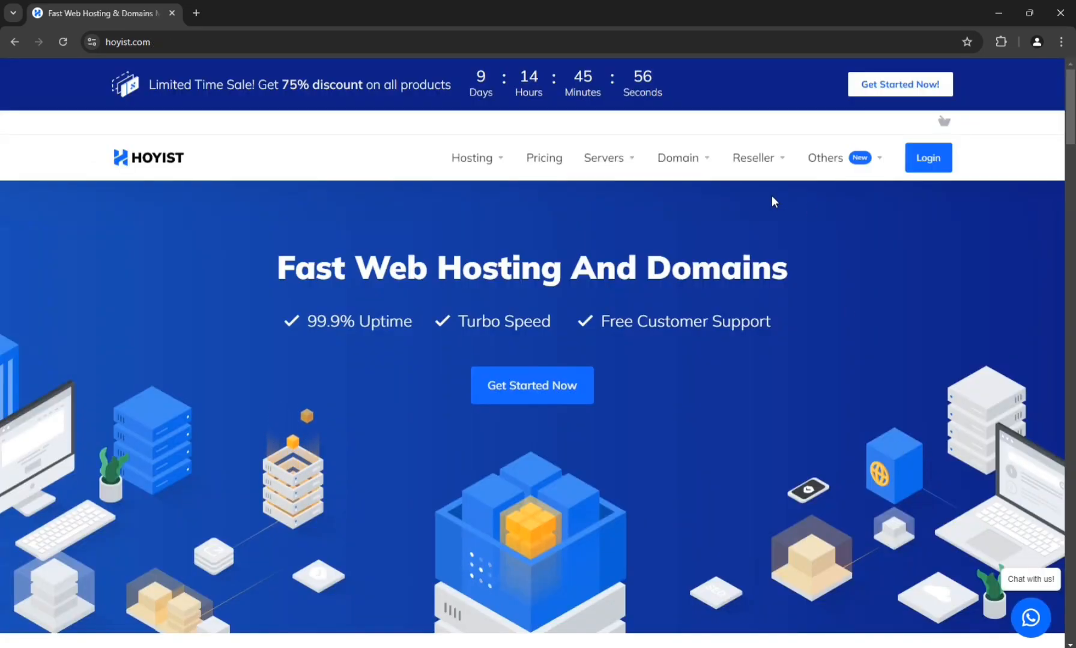
Step: Open the Reseller Hosting page and go to its plan comparison
mouse_move(758, 157)
click(754, 215)
scroll(436, 531, down, 5)
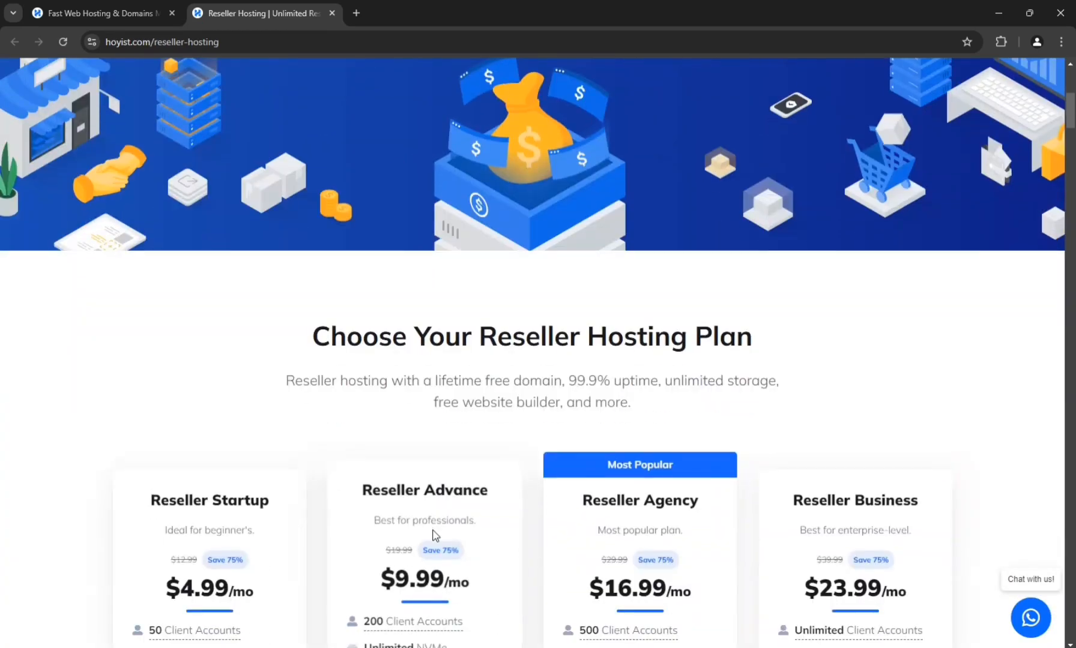
scroll(435, 535, down, 4)
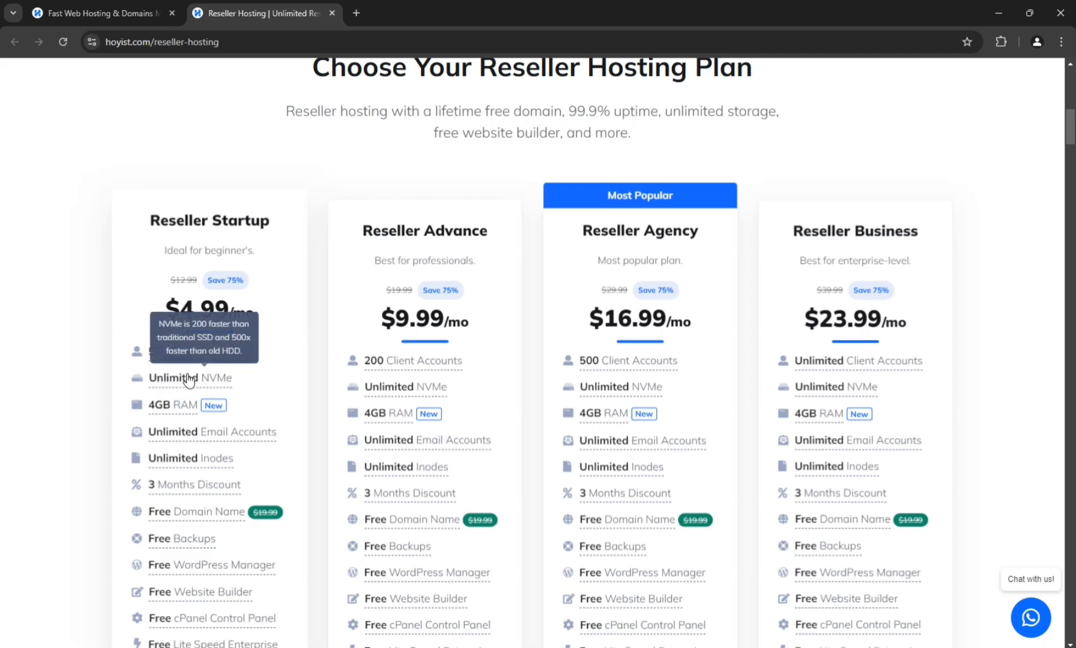
Step: Examine the Reseller Startup plan's features, from RAM and server technology to malware protection and the developer tools included
mouse_move(182, 413)
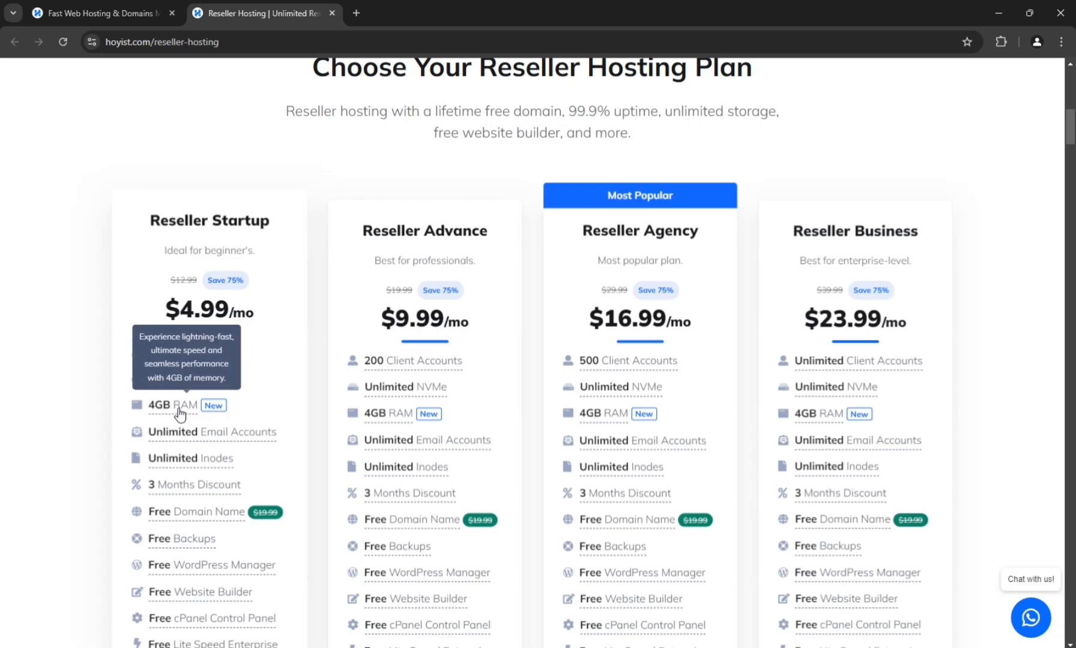
scroll(259, 425, down, 1)
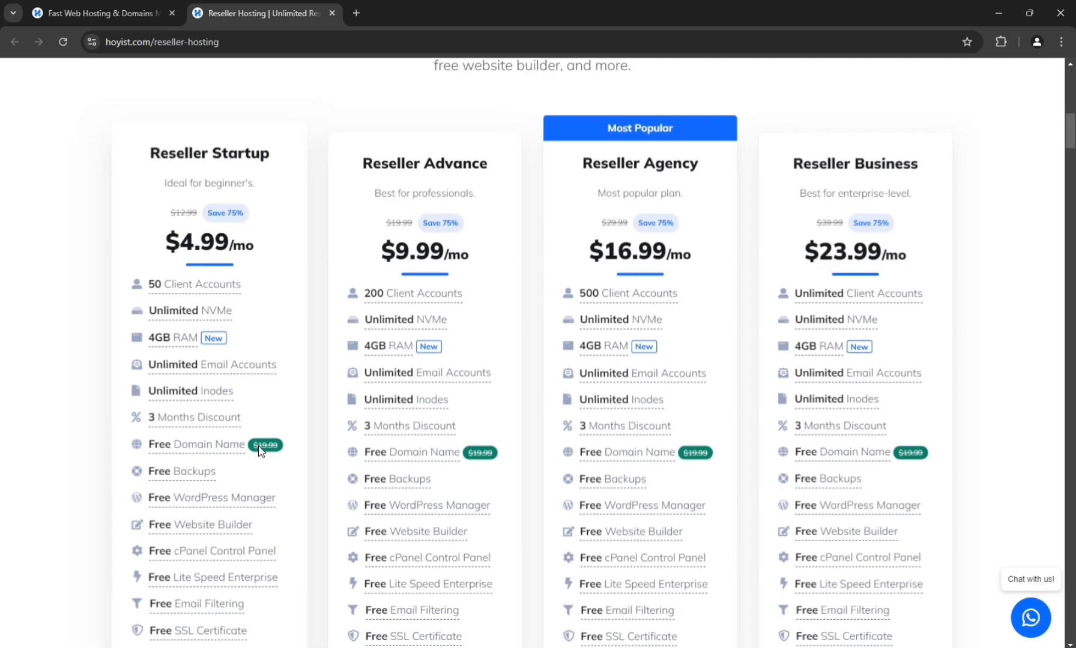
scroll(237, 448, down, 1)
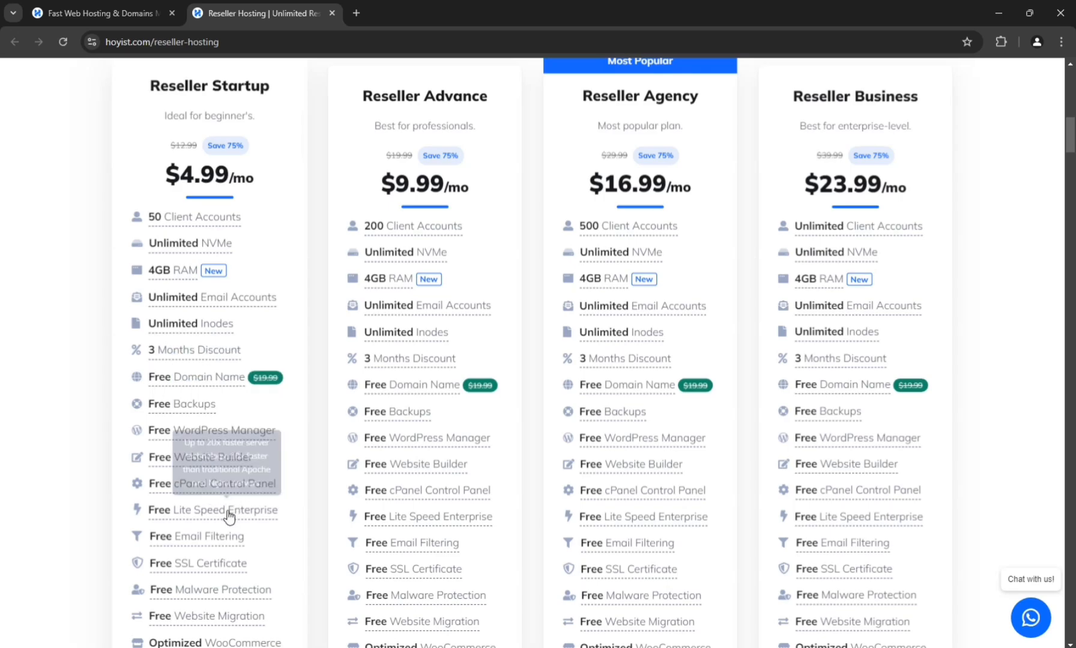
mouse_move(228, 515)
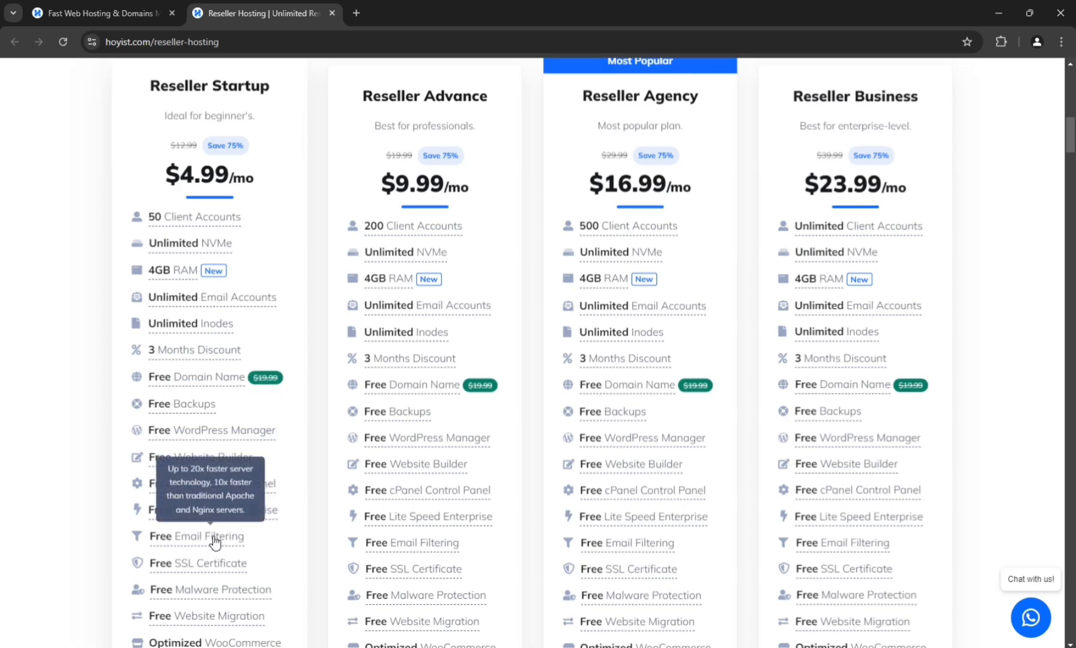
scroll(231, 528, down, 1)
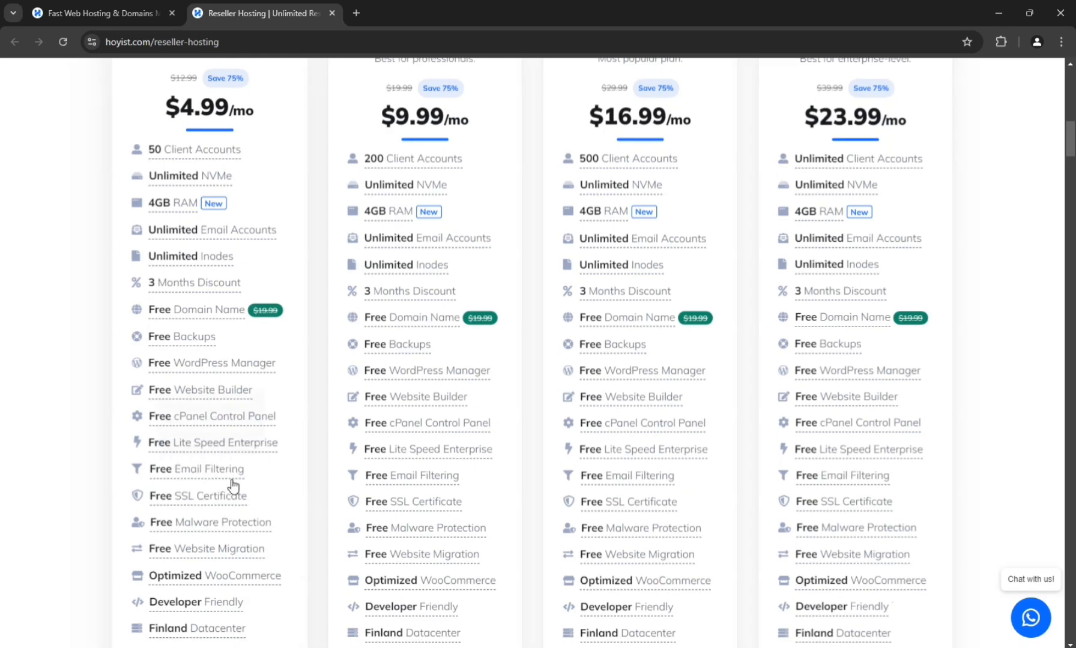
mouse_move(233, 485)
scroll(257, 495, down, 1)
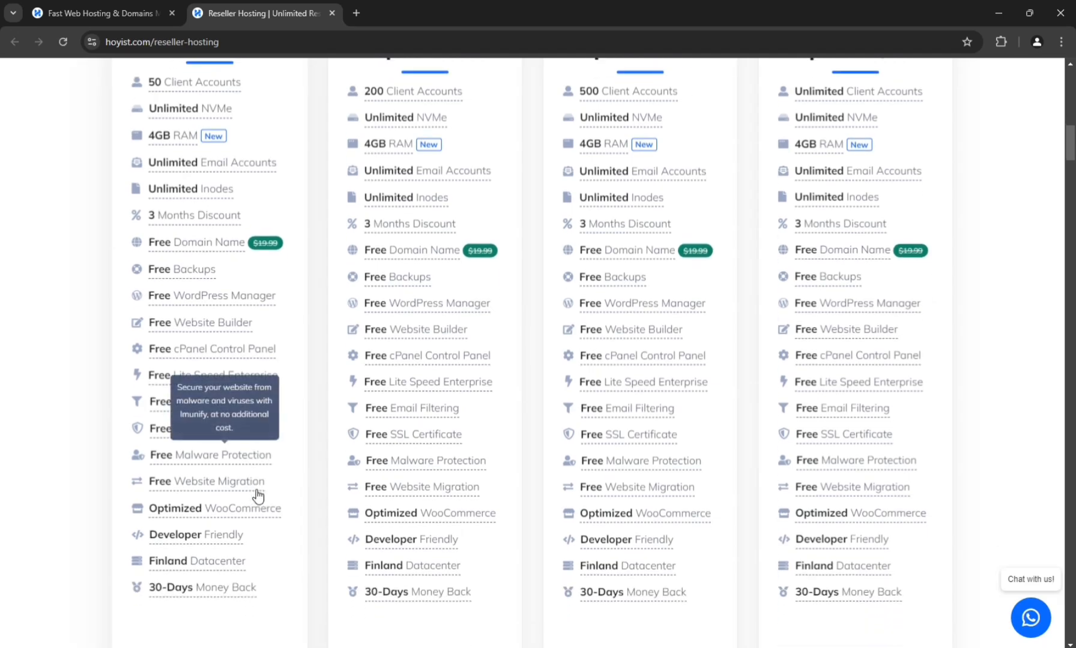
mouse_move(231, 522)
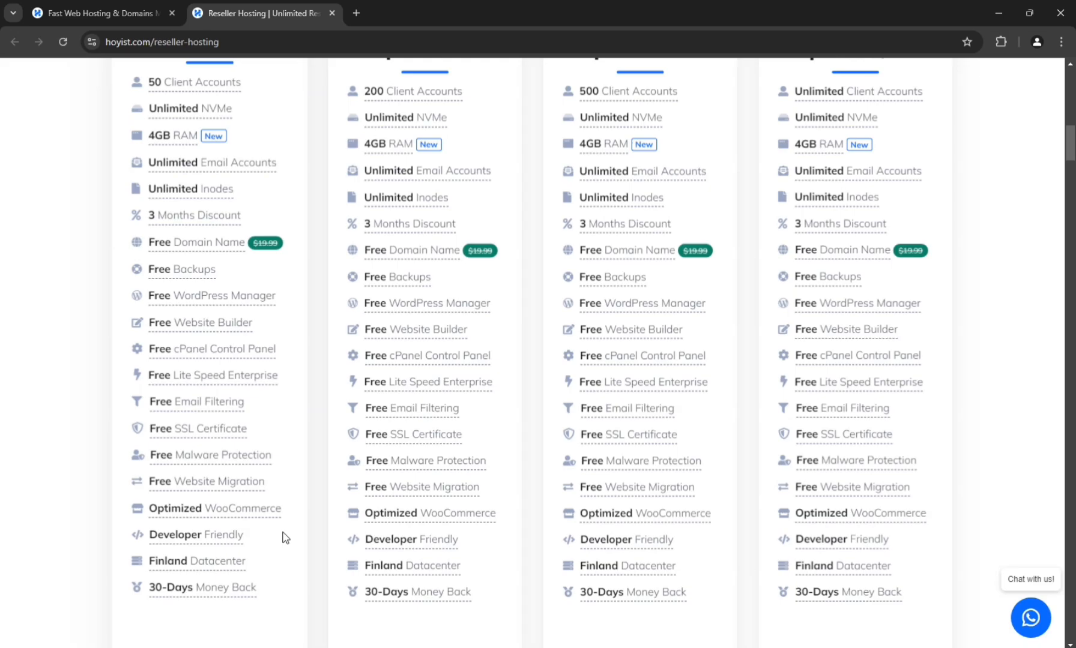
mouse_move(171, 541)
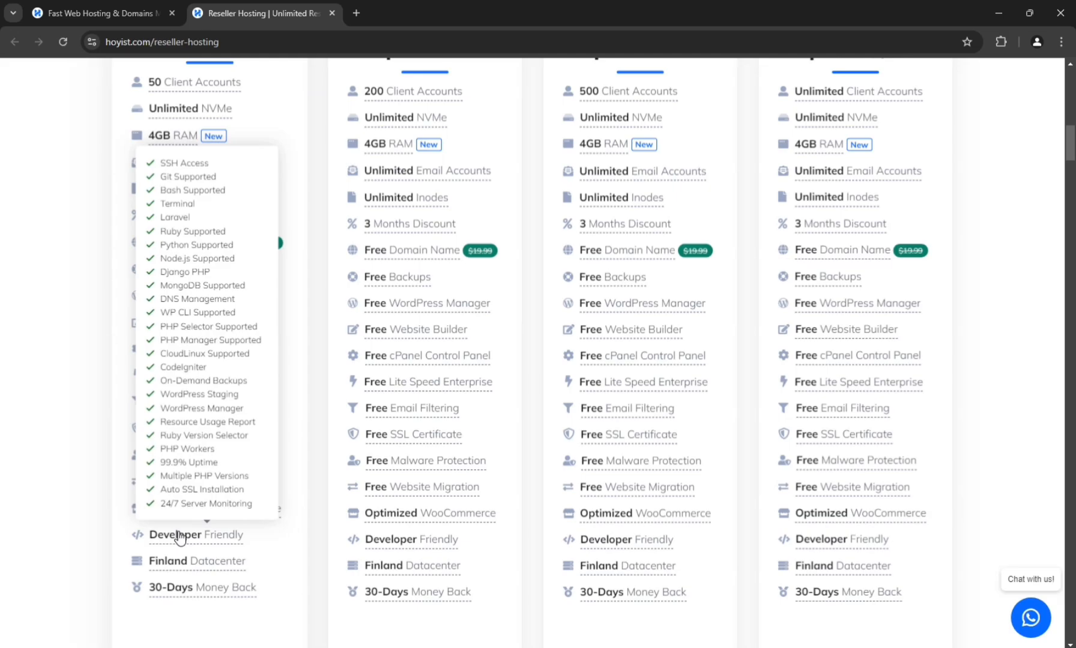
Step: Look through the rest of the reseller hosting page and examine the Reseller Agency plan's features
scroll(1011, 192, down, 15)
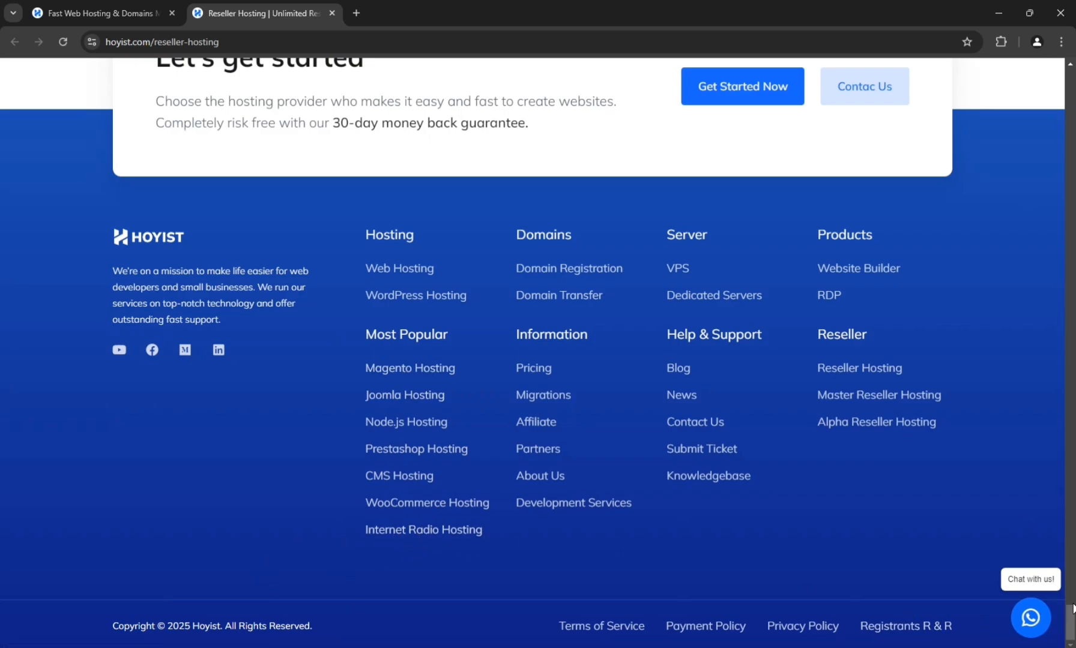
drag(1074, 608, 1057, 270)
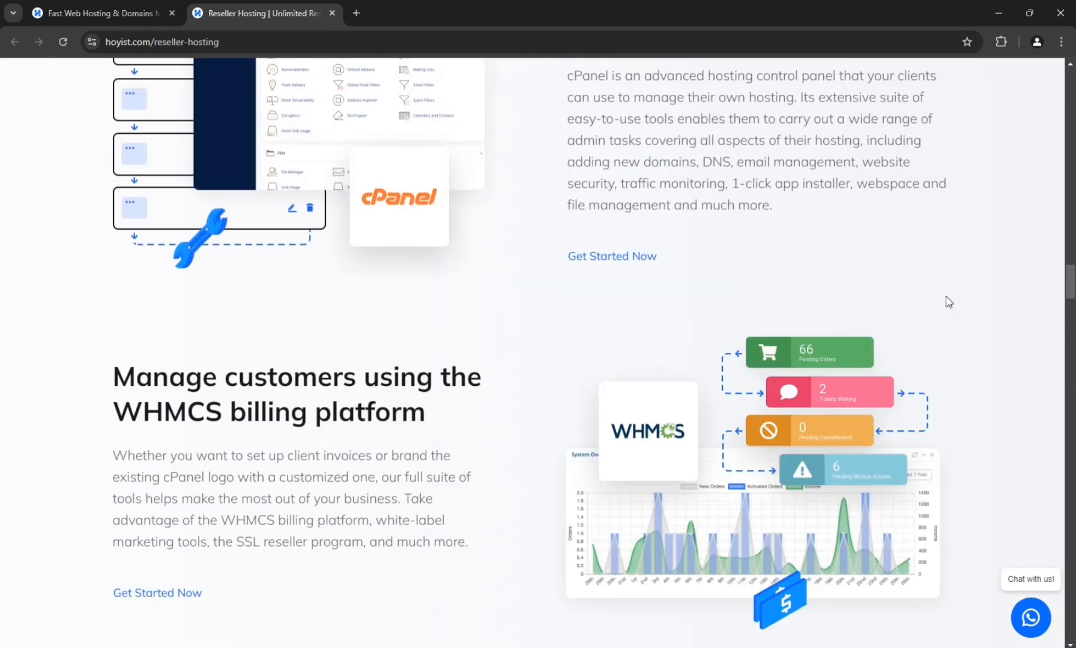
scroll(238, 445, up, 20)
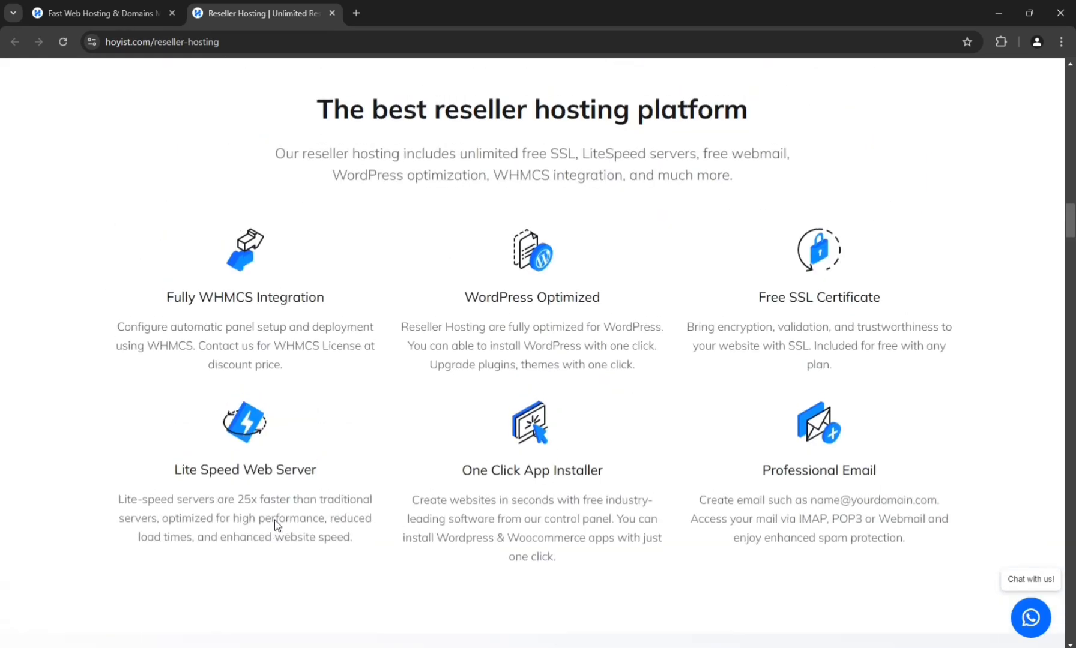
scroll(277, 528, up, 15)
scroll(285, 615, down, 3)
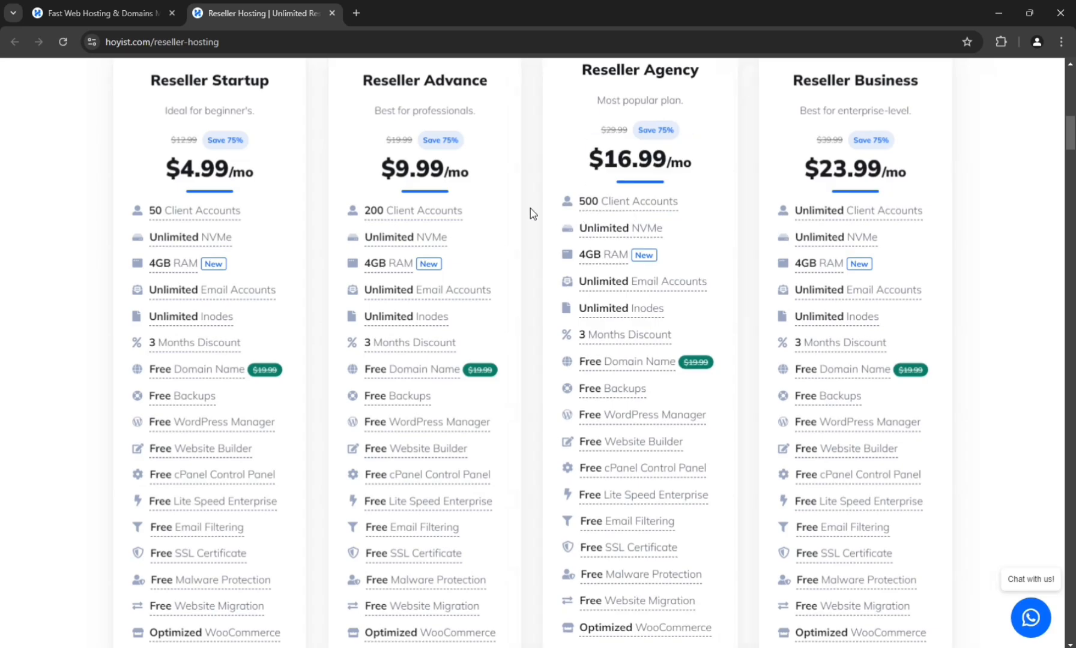
mouse_move(600, 209)
mouse_move(610, 261)
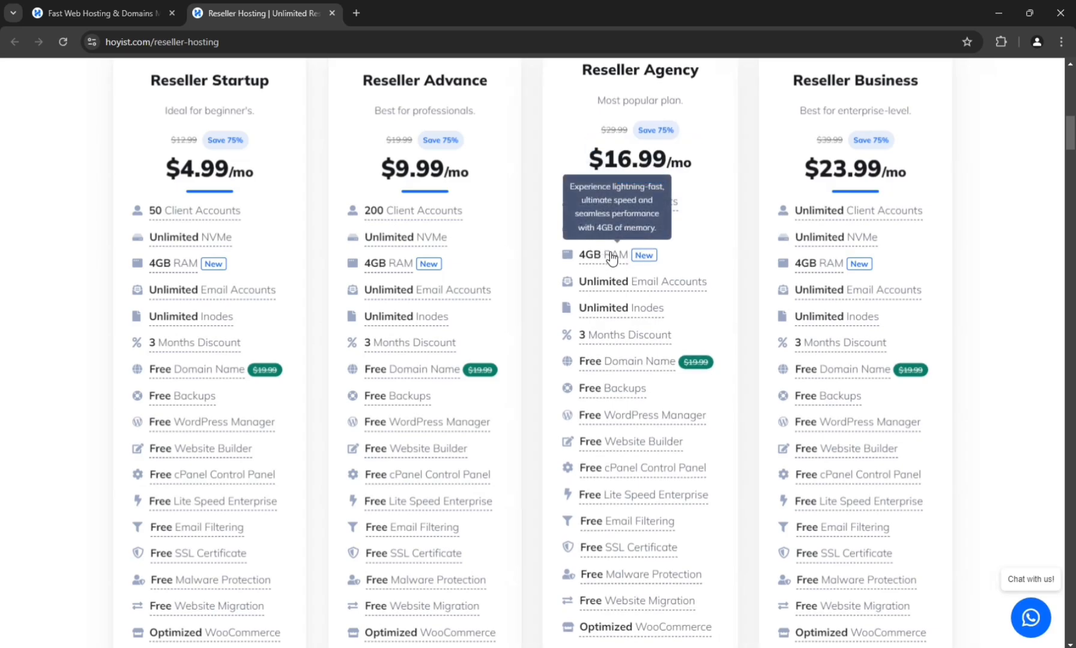
mouse_move(229, 368)
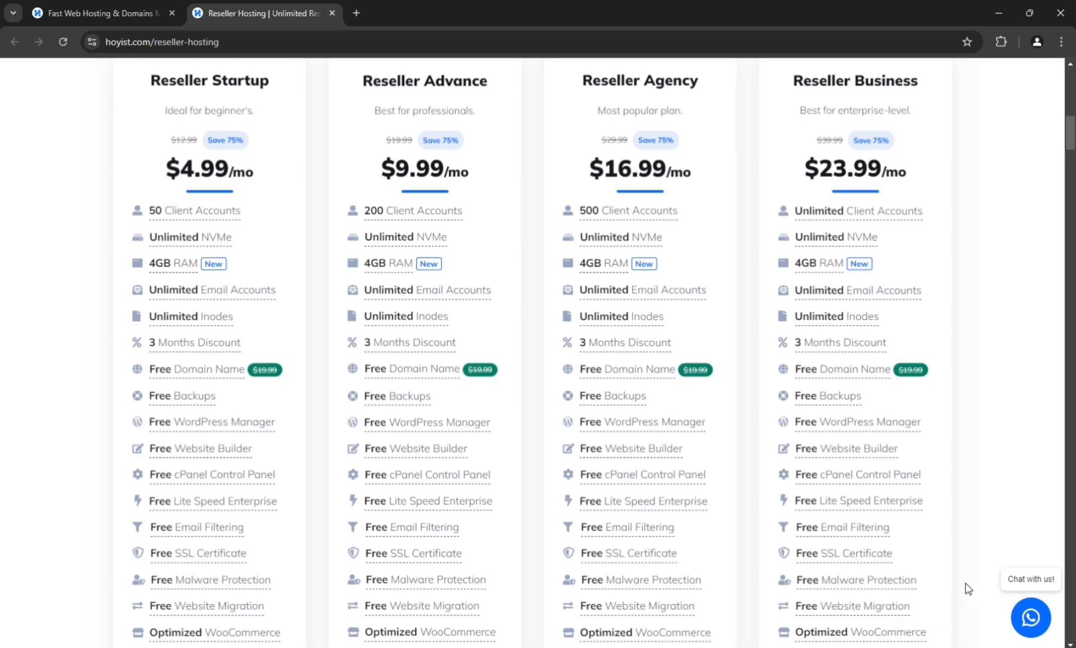
scroll(970, 454, up, 10)
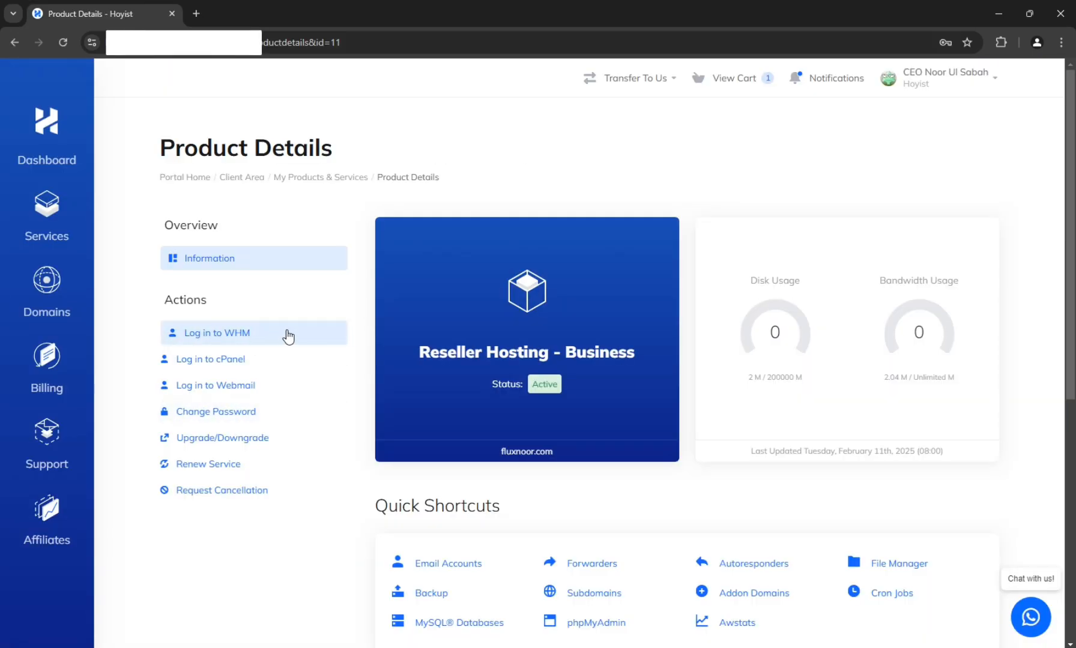
Step: Log in to WHM from the reseller hosting product's details and open the Feature Manager
click(282, 335)
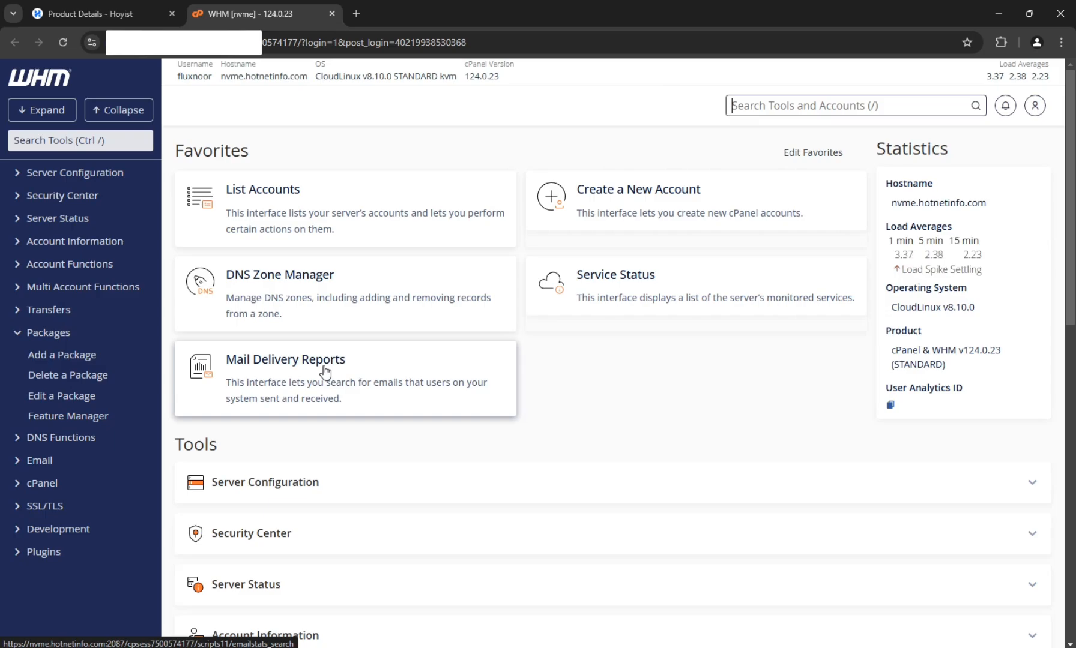
click(42, 143)
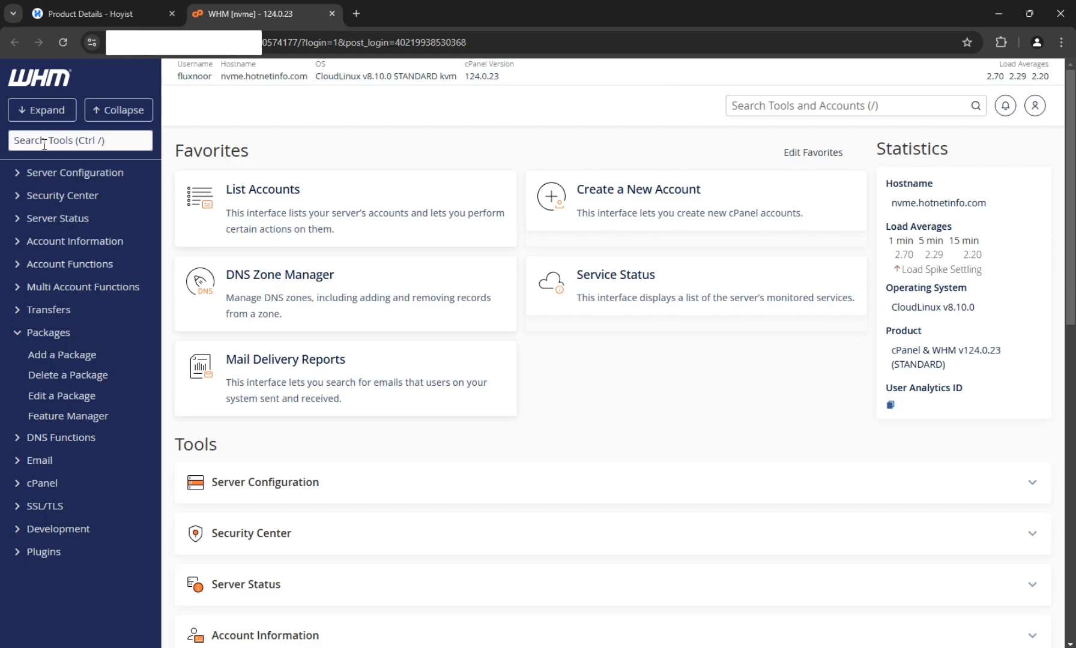
click(68, 416)
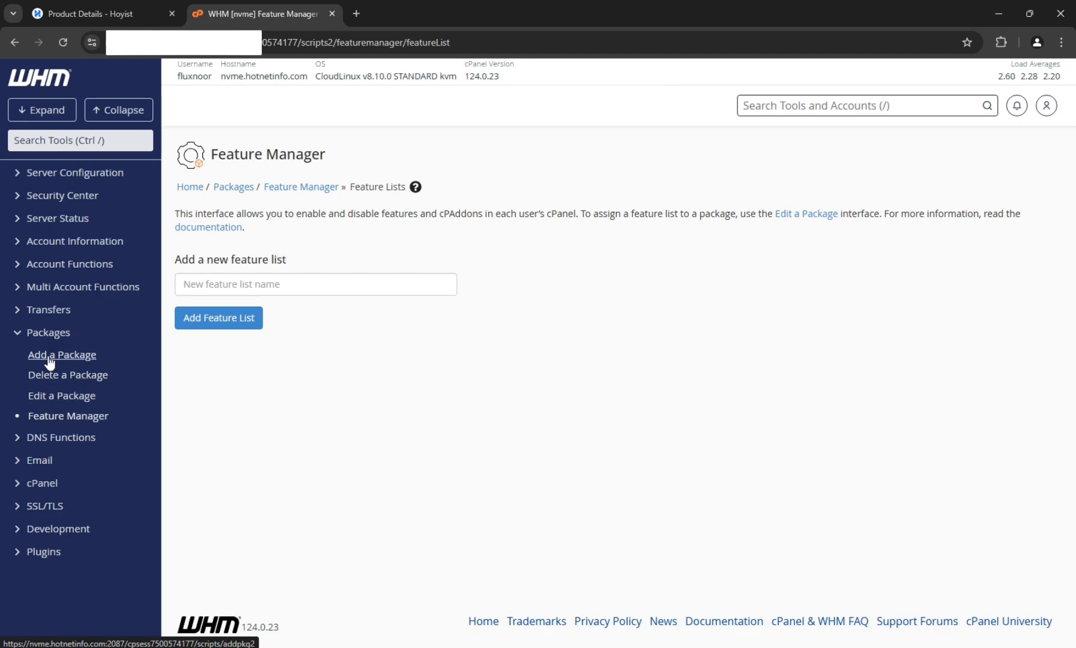
Step: Open the Web Hosting Stater package for editing in a separate tab and locate its Feature List setting
right_click(91, 398)
click(120, 411)
click(394, 6)
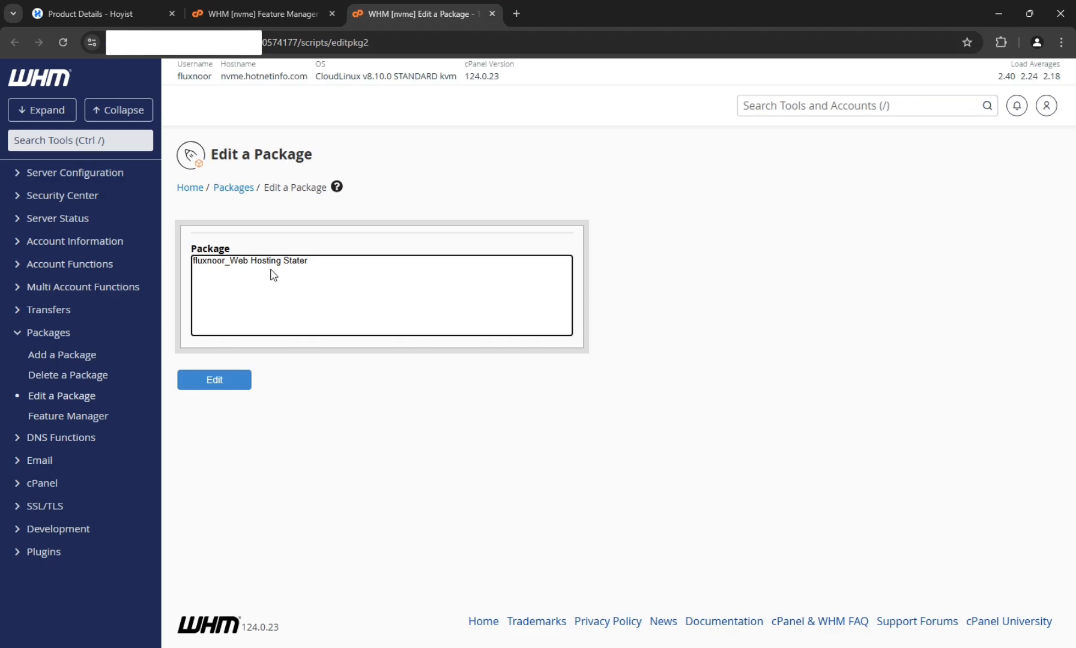
click(268, 264)
click(227, 388)
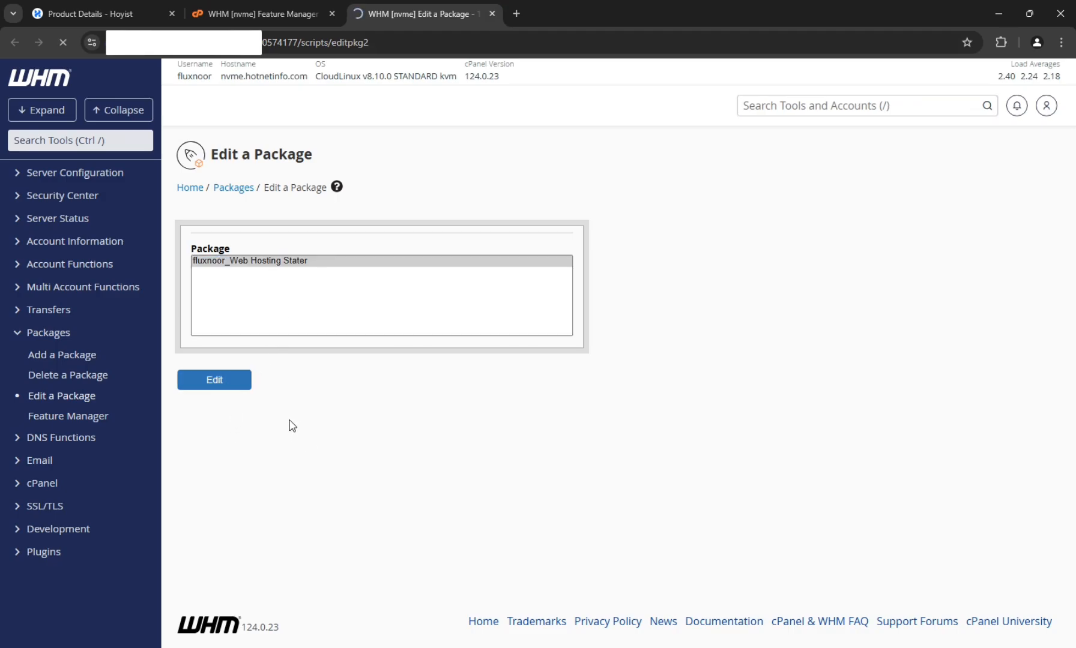
scroll(283, 445, down, 10)
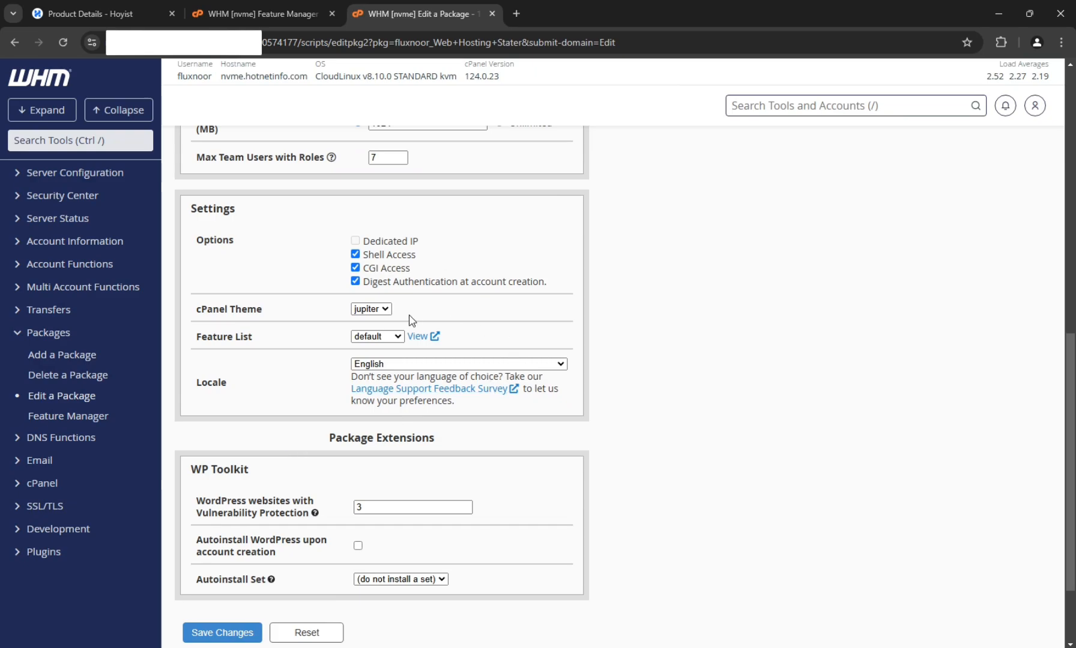
drag(253, 337, 195, 341)
click(293, 348)
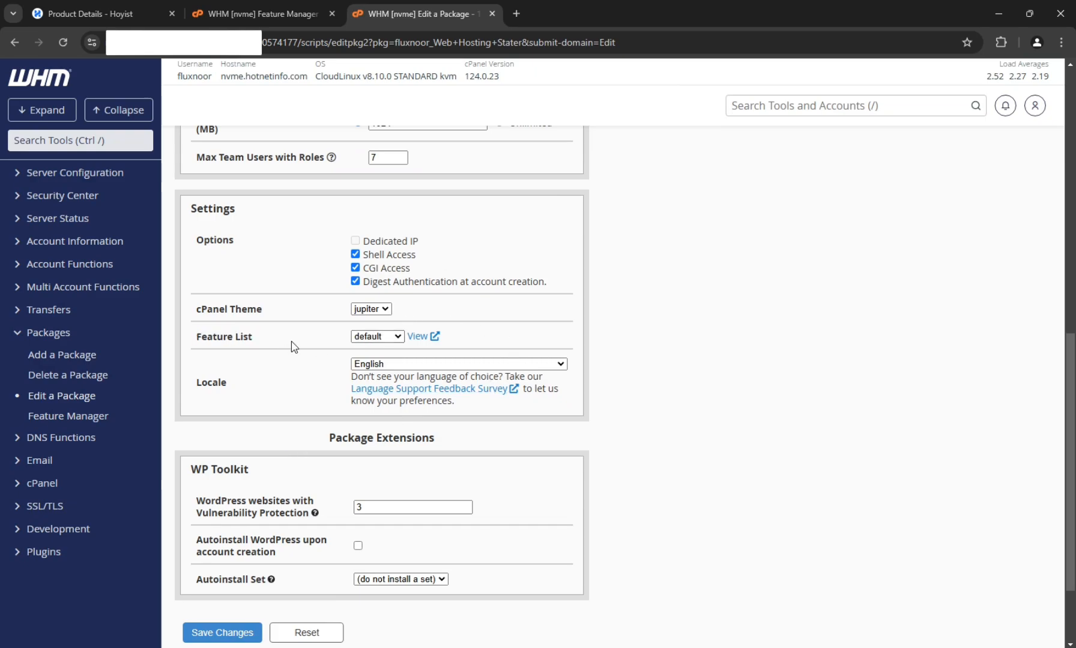
Step: Check which feature lists the package can use, keep the default one selected and look over its resource limits
click(371, 337)
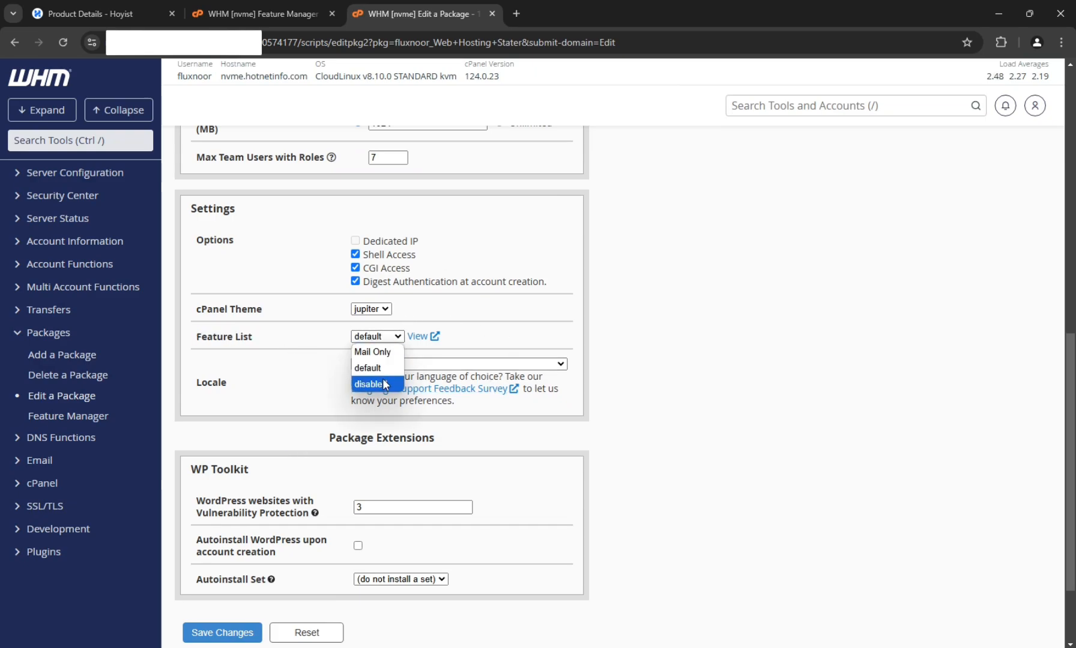
click(378, 368)
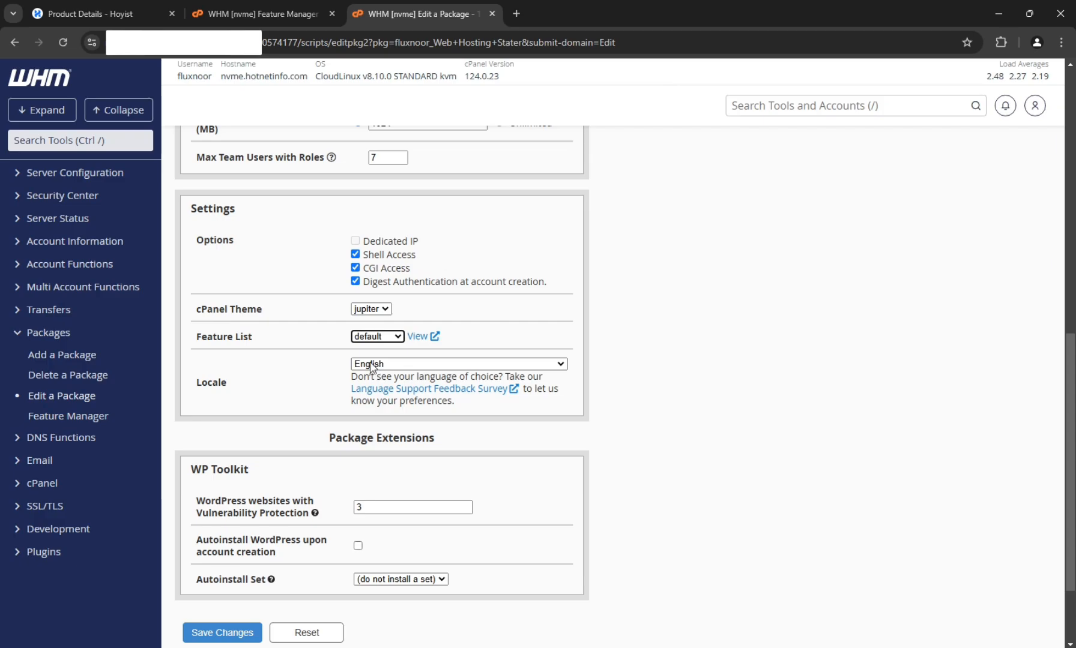
click(312, 347)
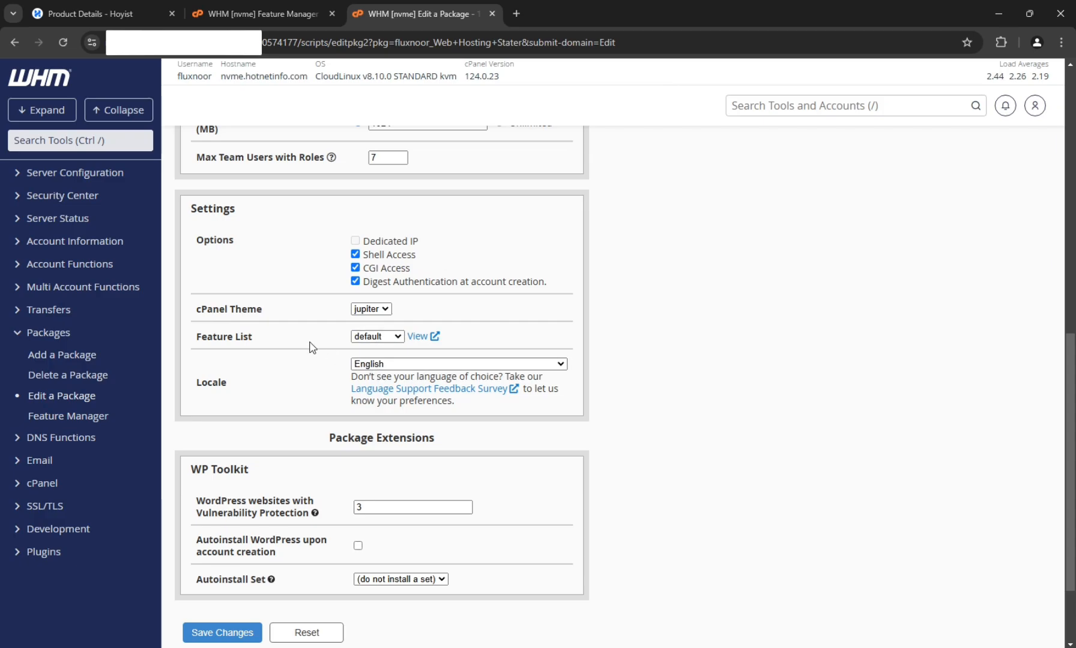
scroll(311, 348, up, 10)
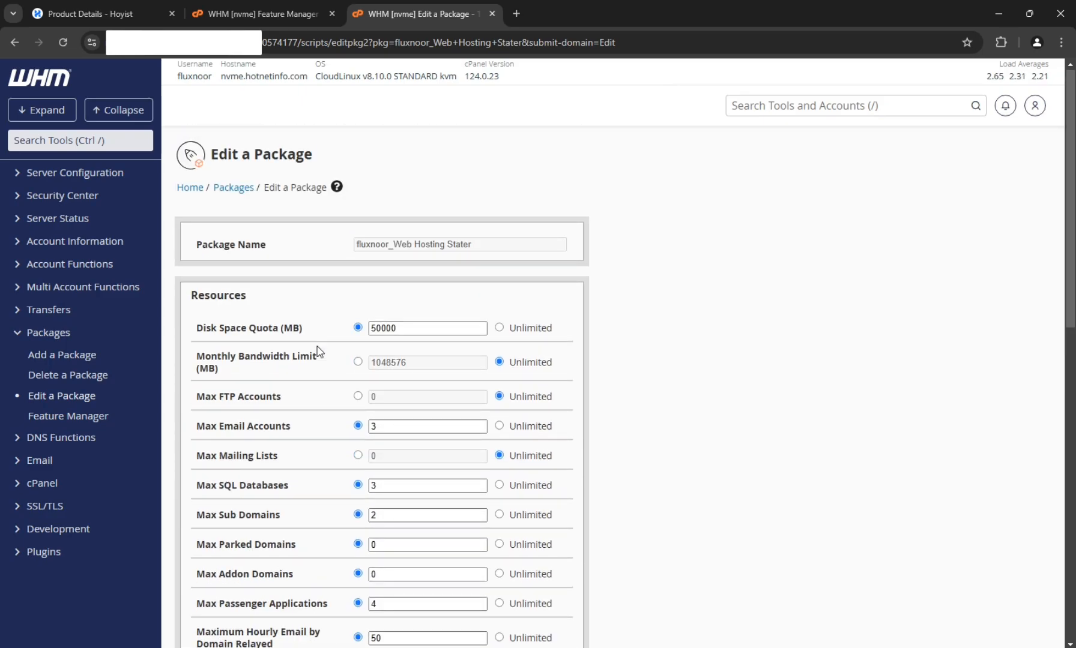
scroll(321, 339, down, 5)
Step: Return to the Feature Manager and add a new feature list named "without jetbackup"
click(276, 13)
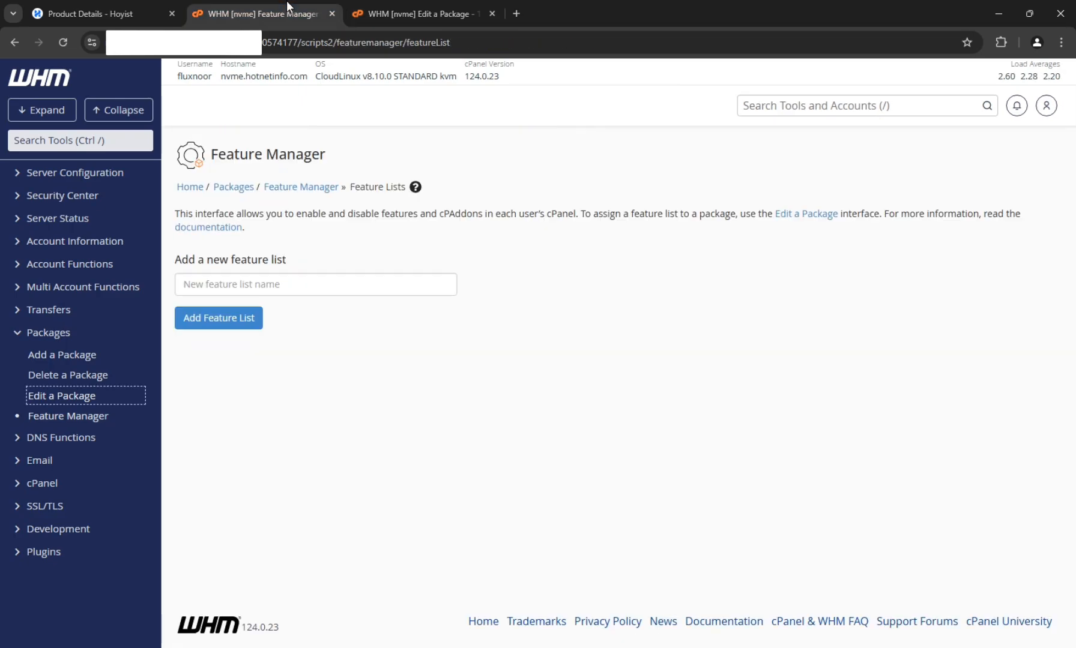
click(250, 284)
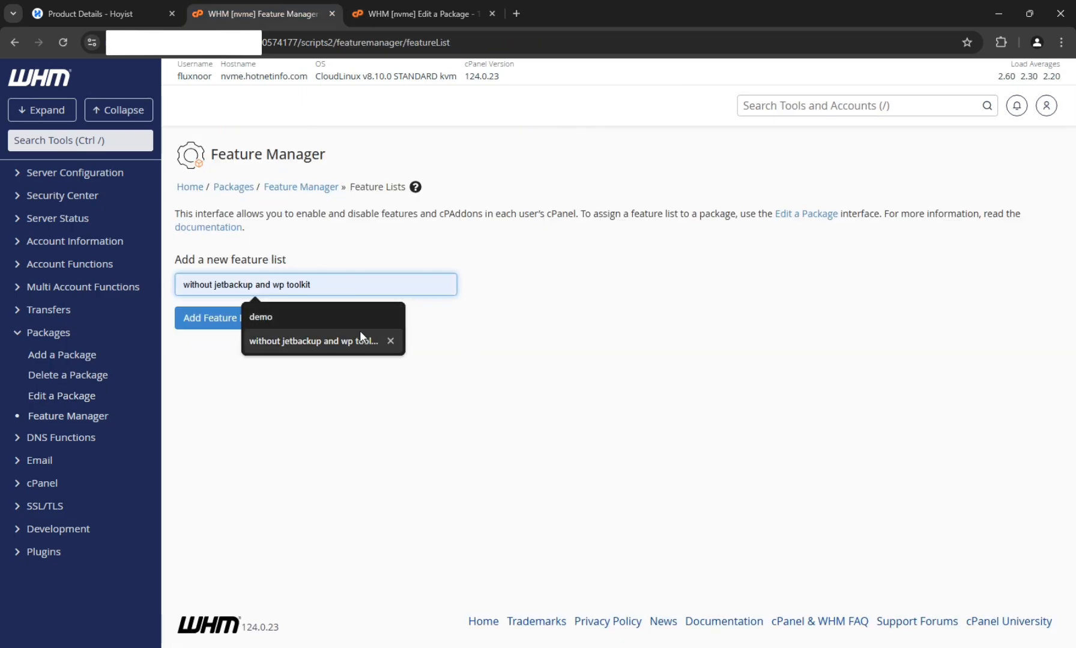
click(312, 342)
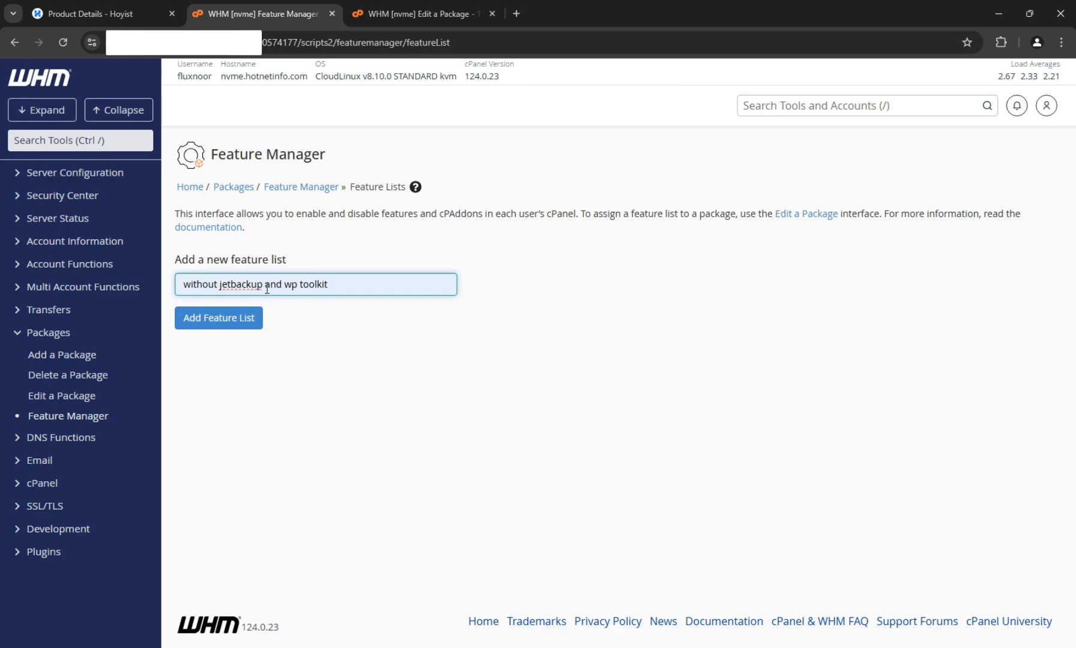
drag(267, 288, 330, 288)
key(BackSpace)
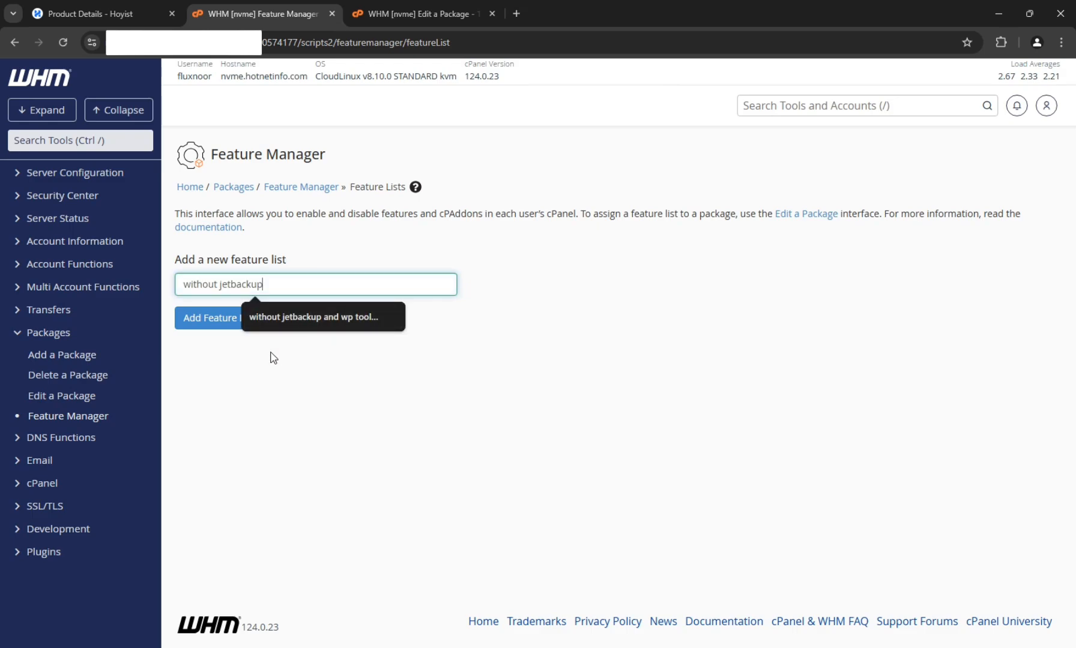
click(274, 379)
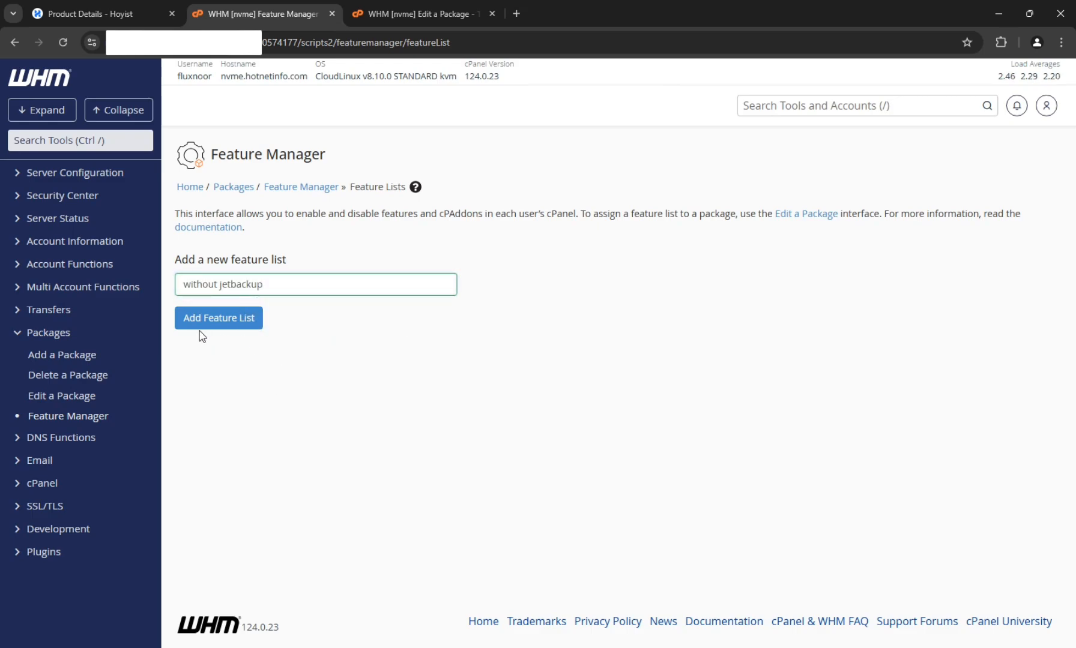
click(247, 334)
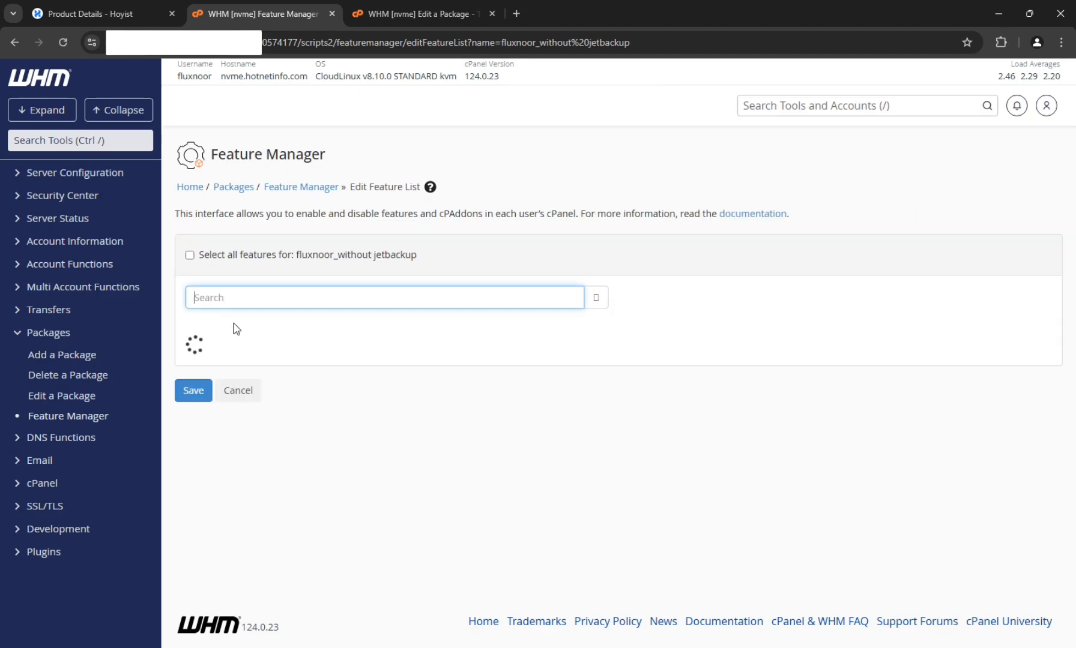
Step: Enable all features in the "without jetbackup" list except JetBackup 5 and save the list
click(190, 256)
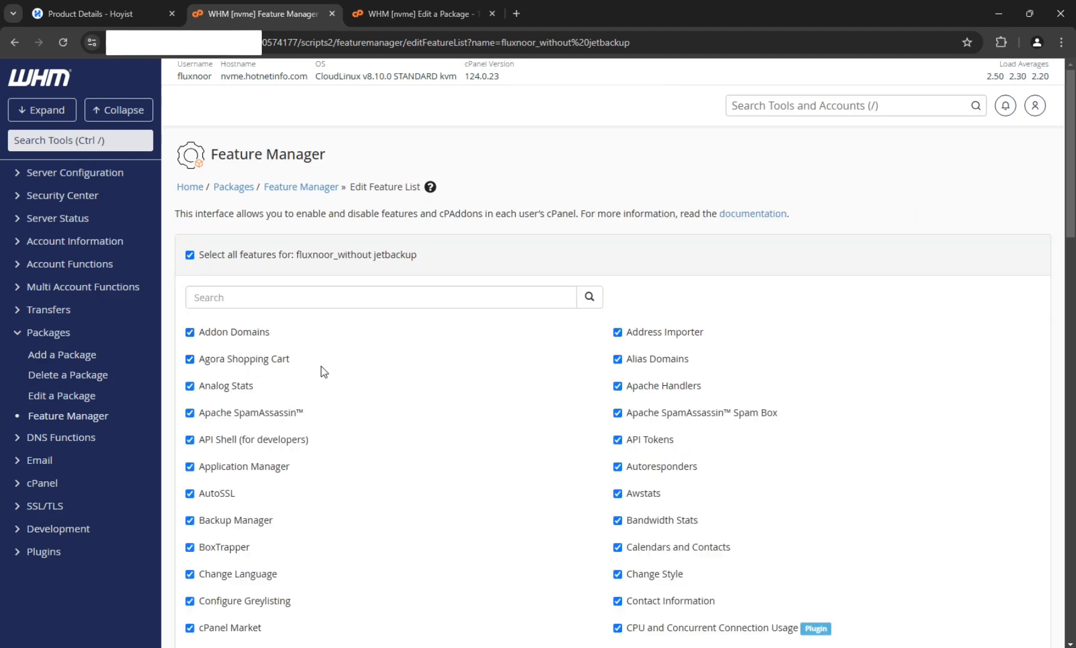
drag(417, 255, 375, 265)
key(ctrl+f)
key(Return)
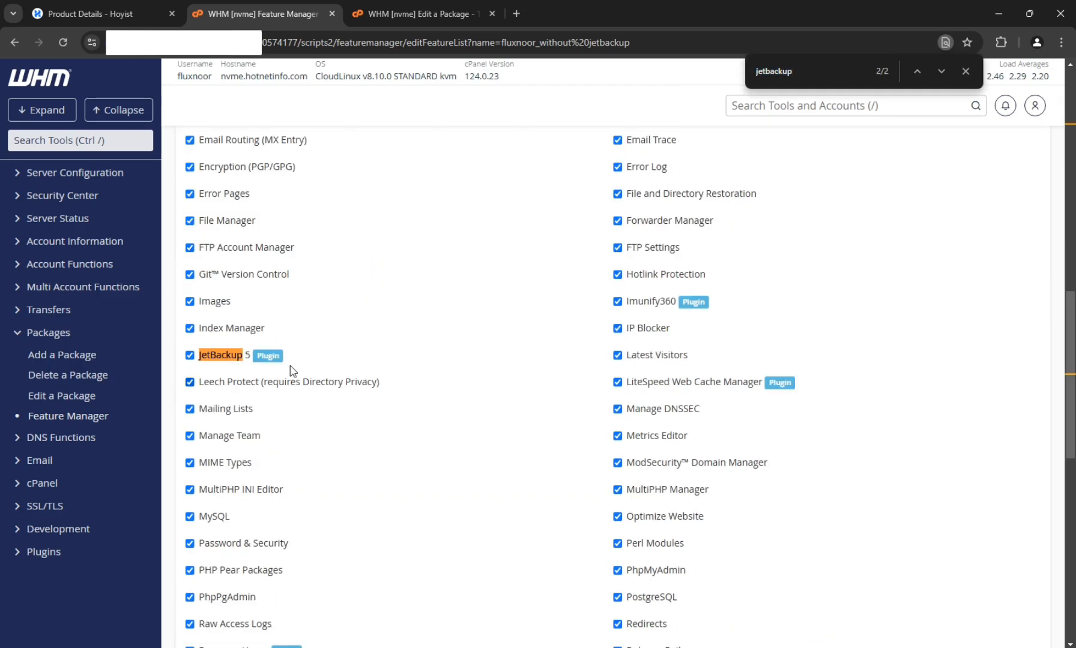
click(207, 358)
scroll(289, 435, down, 12)
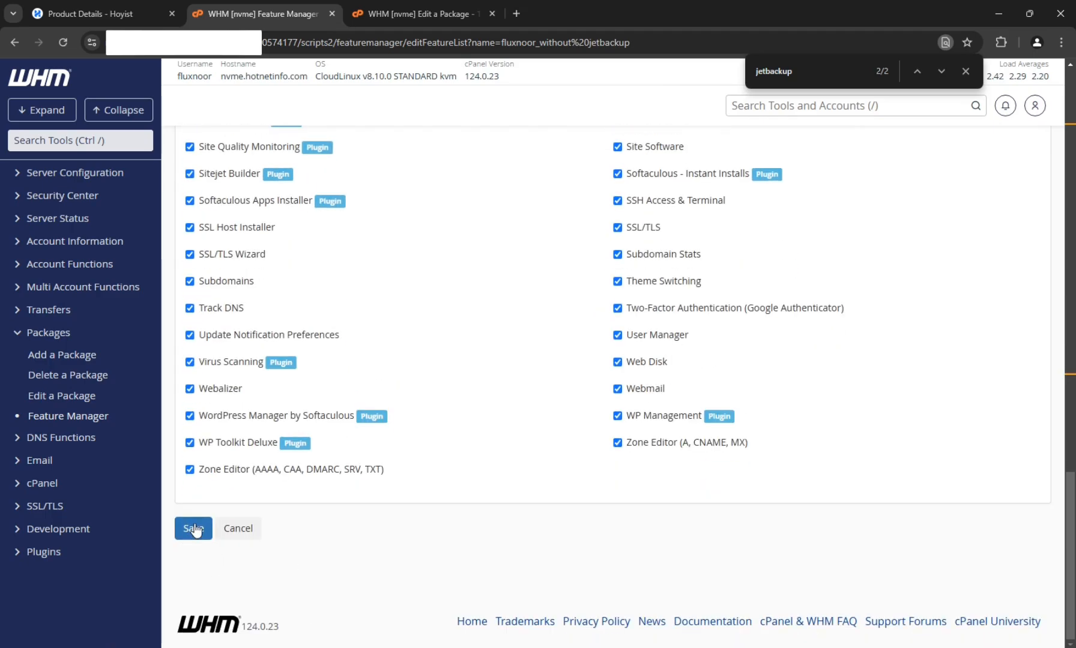
scroll(276, 601, up, 5)
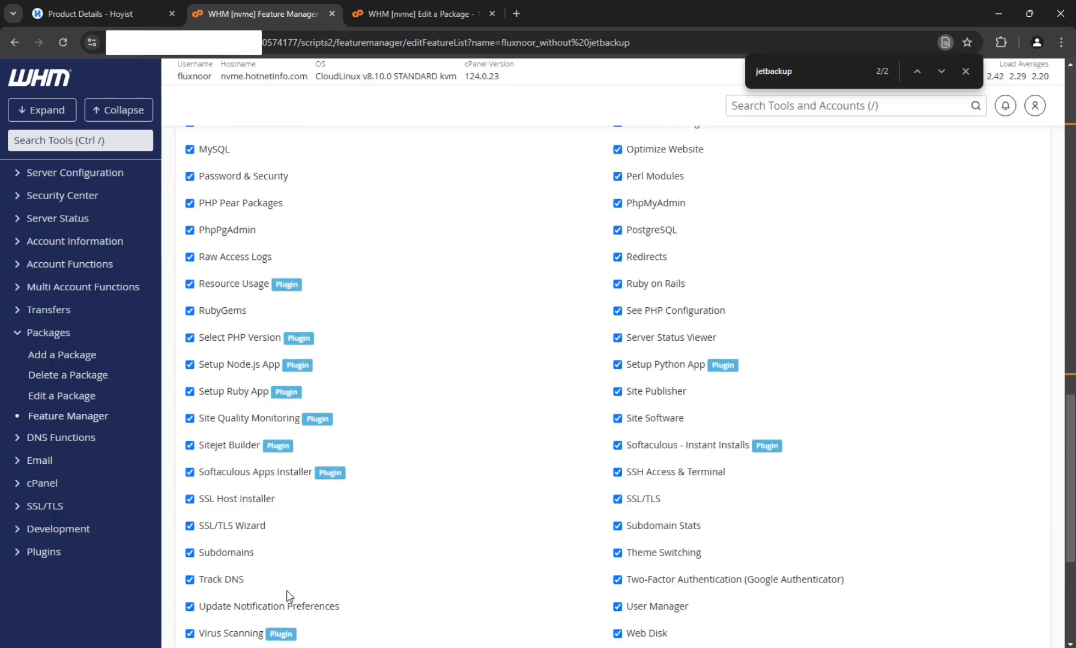
scroll(284, 619, down, 5)
click(198, 528)
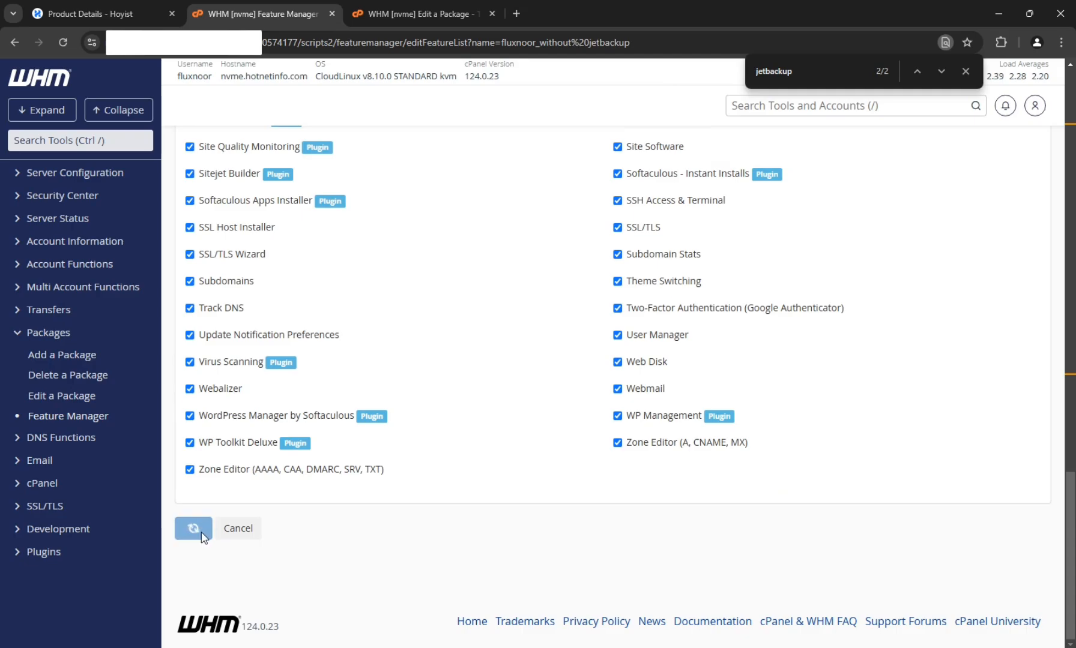
Step: Reload the Web Hosting Stater package's edit page and set its Feature List to "without jetbackup"
click(515, 12)
click(451, 8)
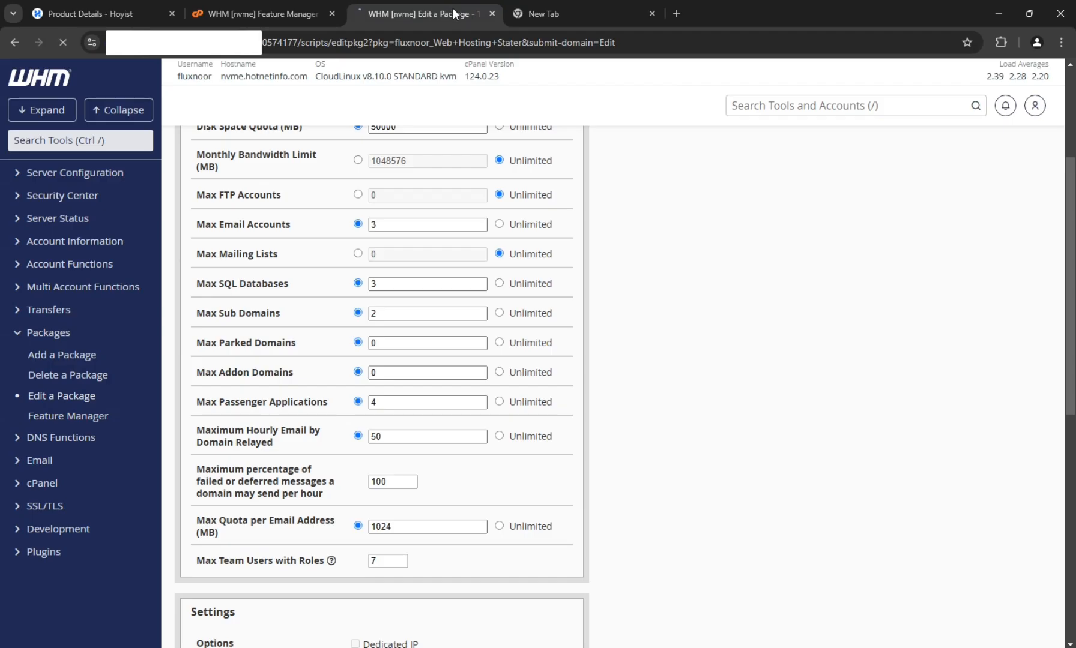
click(653, 13)
scroll(587, 395, down, 4)
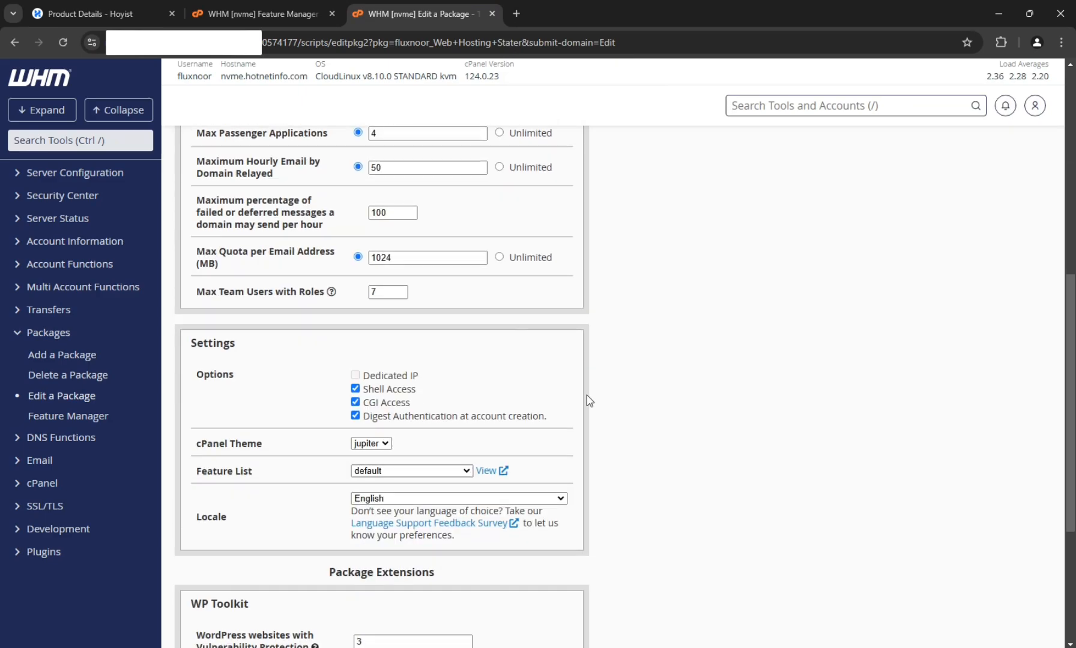
scroll(587, 395, down, 2)
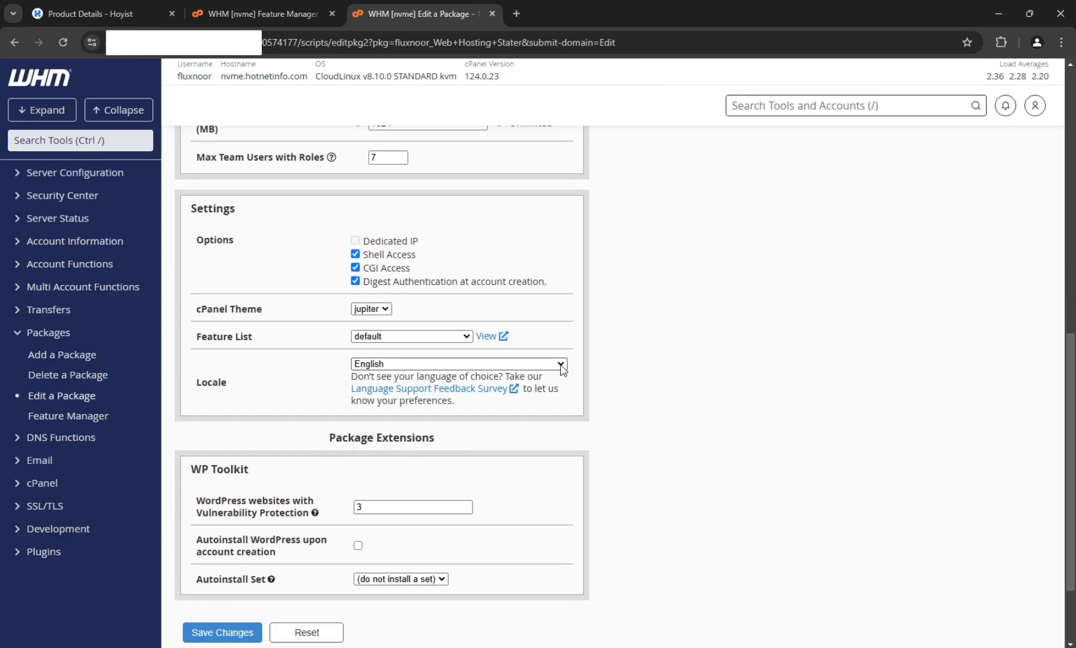
click(440, 338)
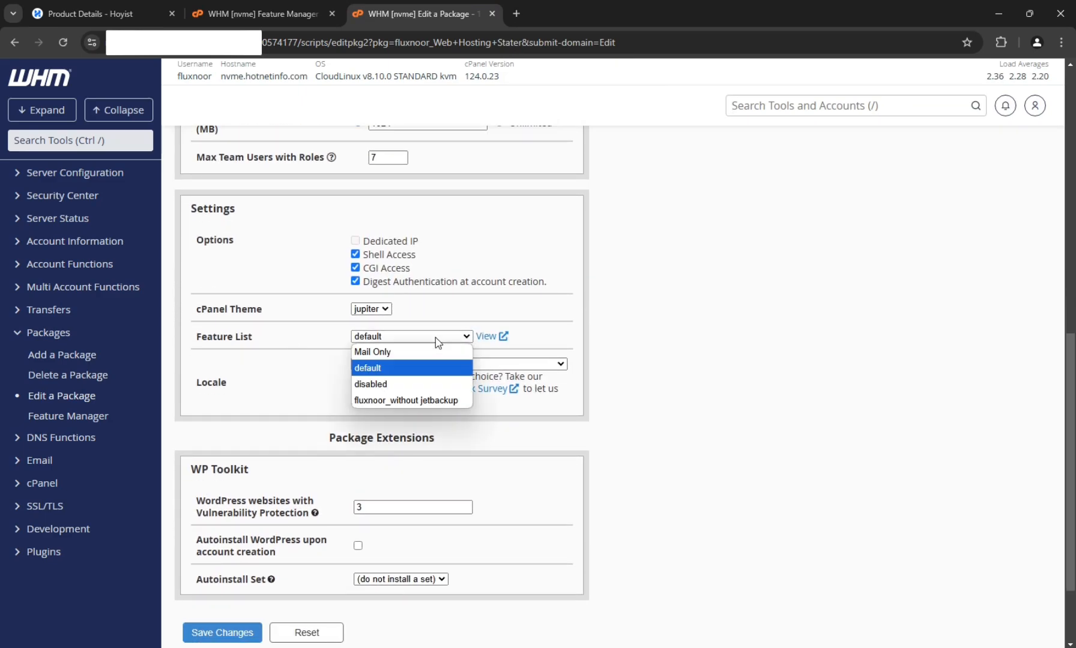
click(420, 401)
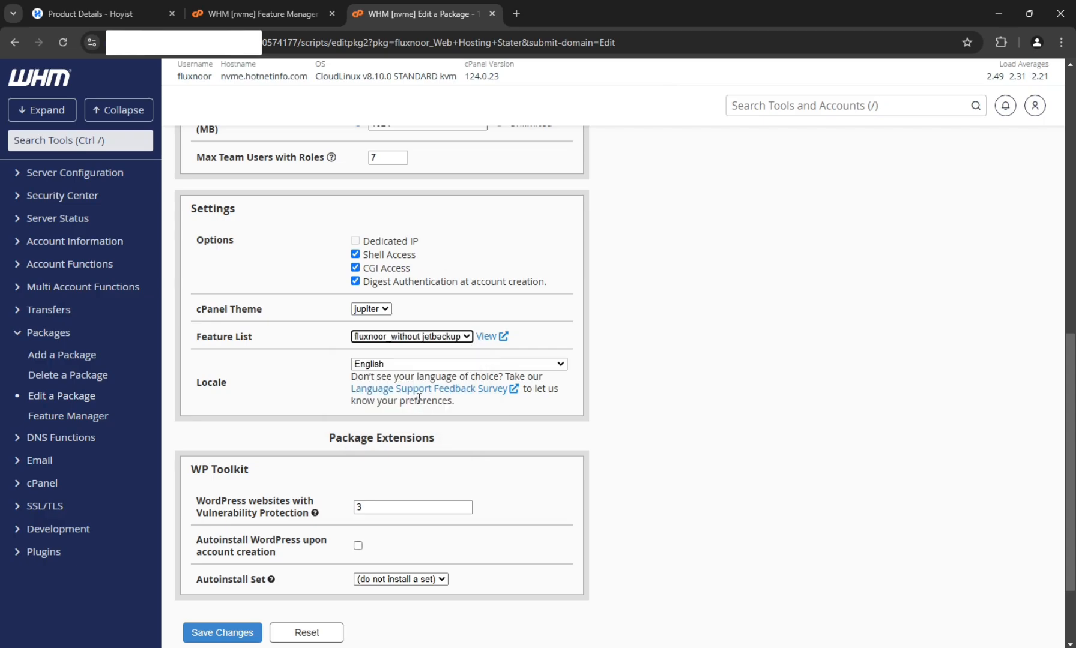
scroll(405, 405, down, 2)
click(239, 527)
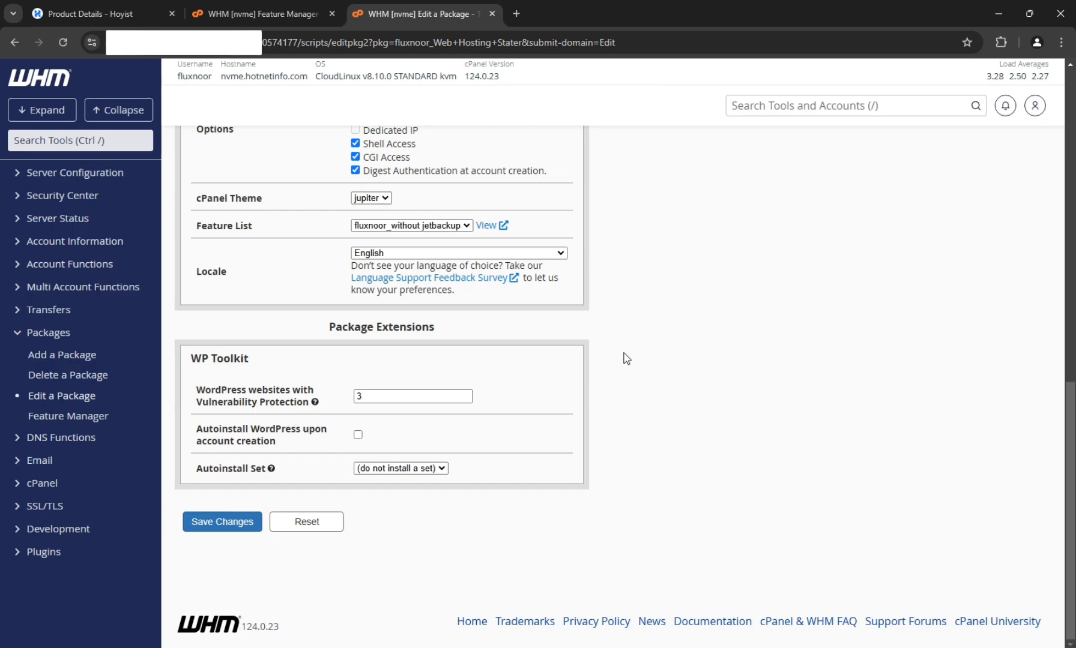
Step: Add a second feature list named "without jetbackup and wp toolkit" in the Feature Manager
click(298, 6)
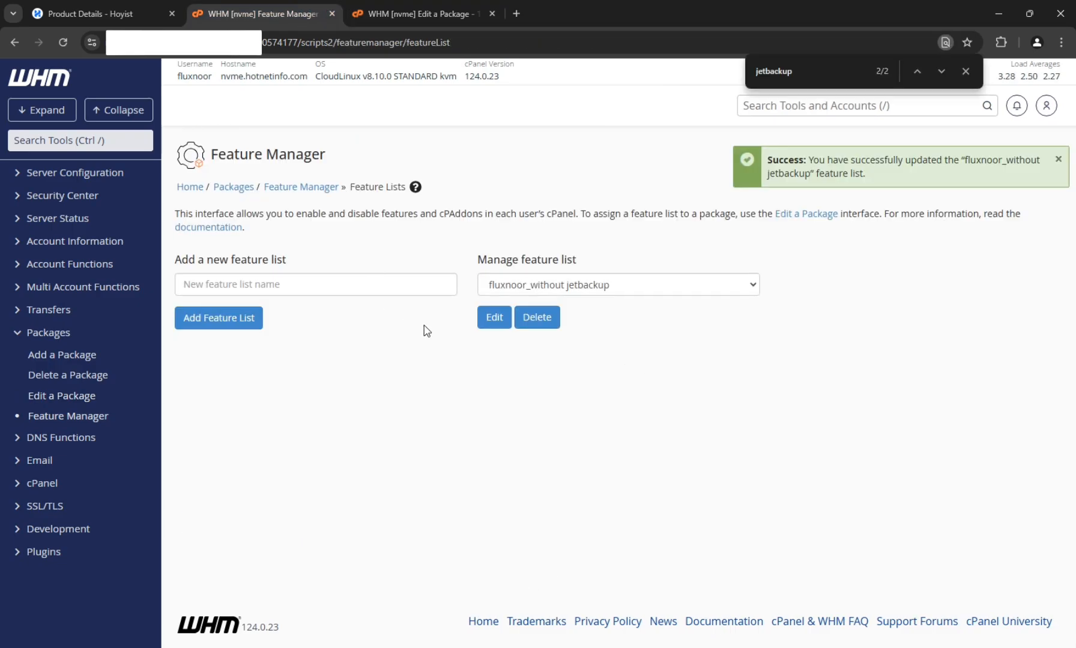
click(321, 292)
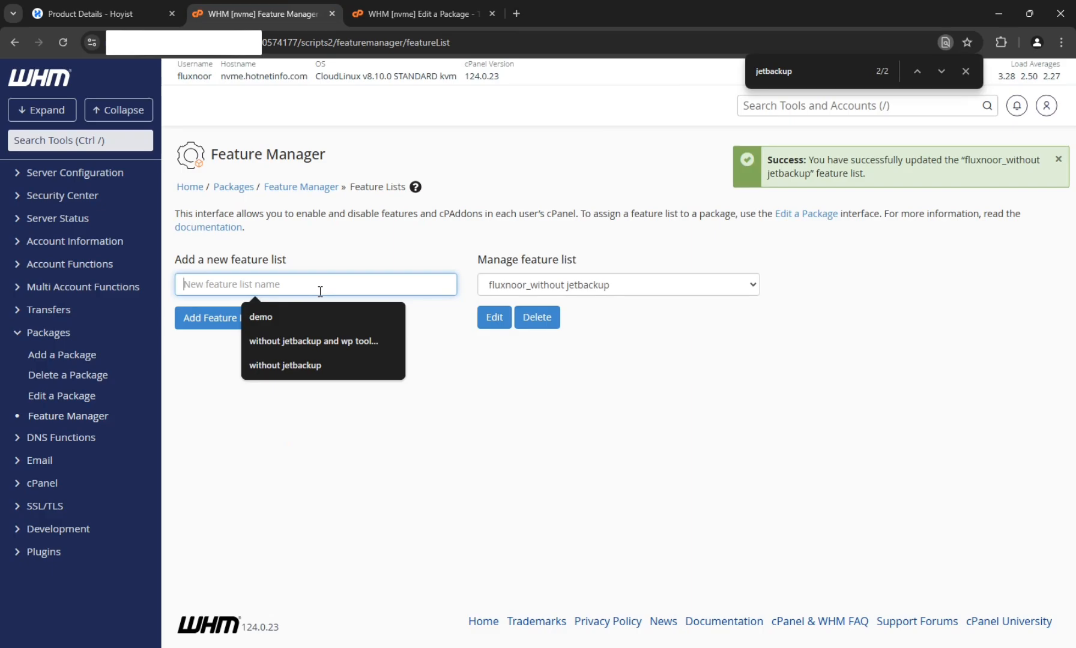
click(337, 349)
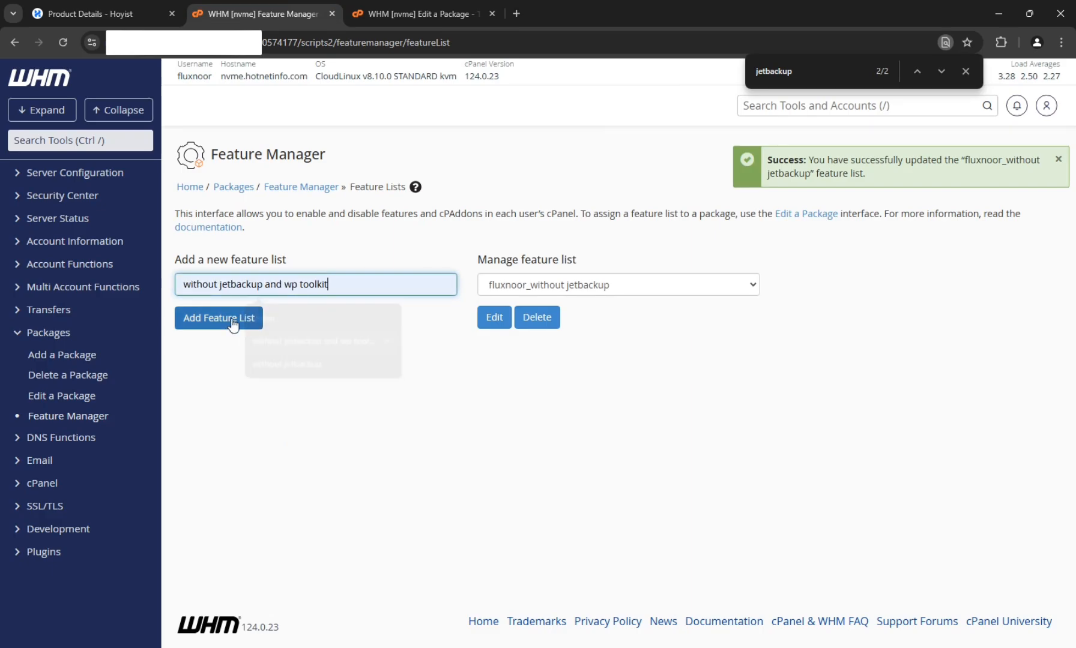
click(231, 323)
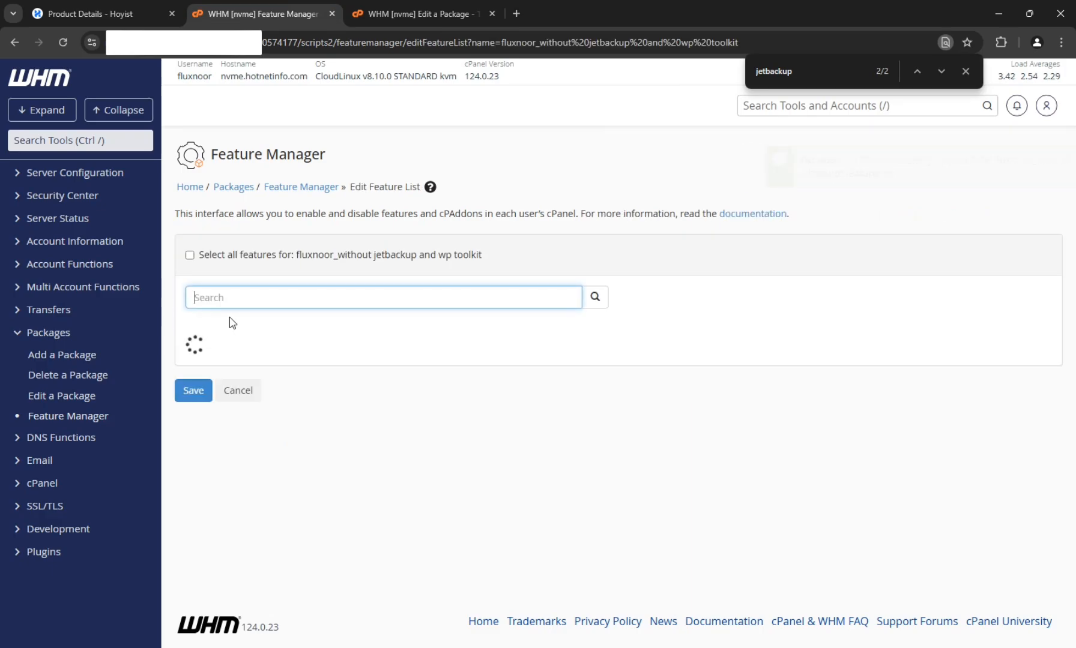
Step: Enable all features in the "without jetbackup and wp toolkit" list except JetBackup 5 and WP Toolkit Deluxe, and save it
click(212, 262)
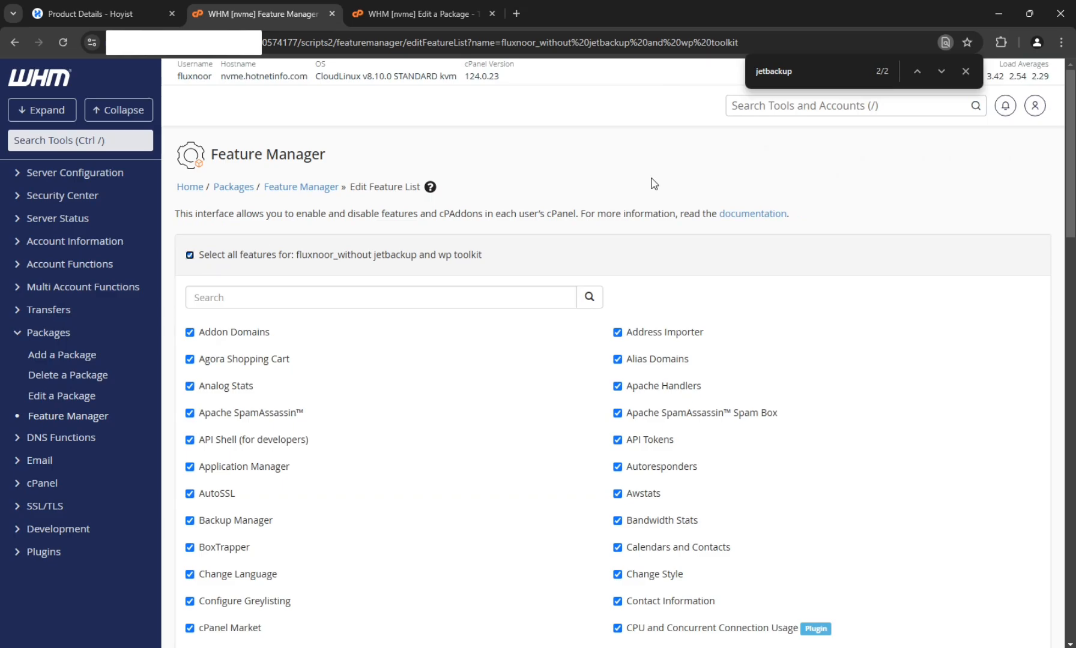
key(ctrl+f)
key(Return)
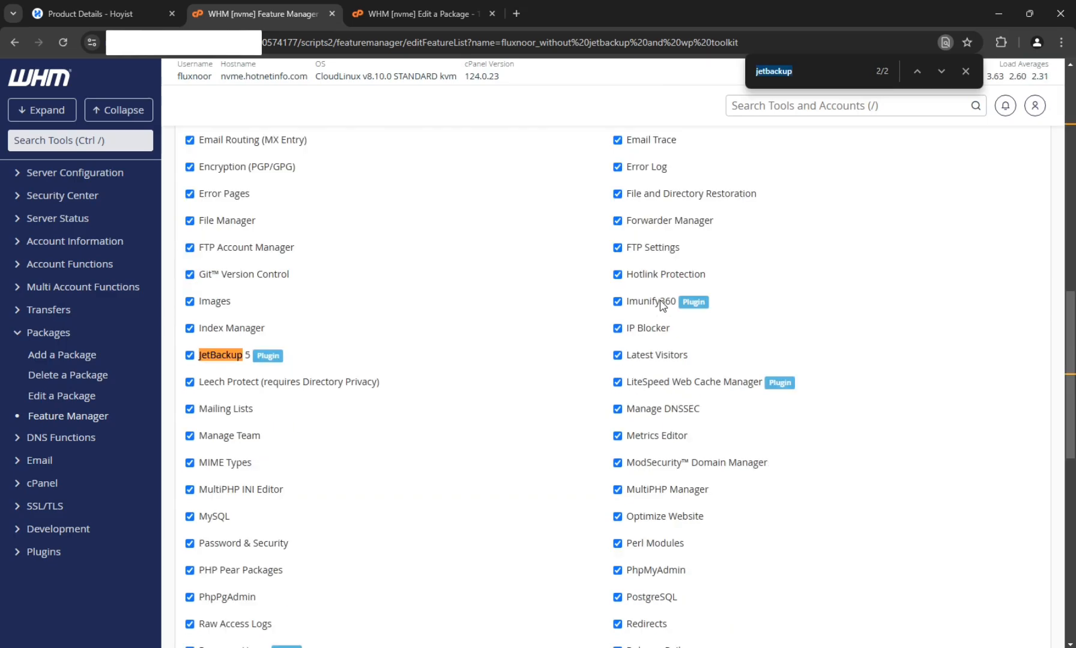
click(225, 357)
triple_click(823, 67)
text(wp)
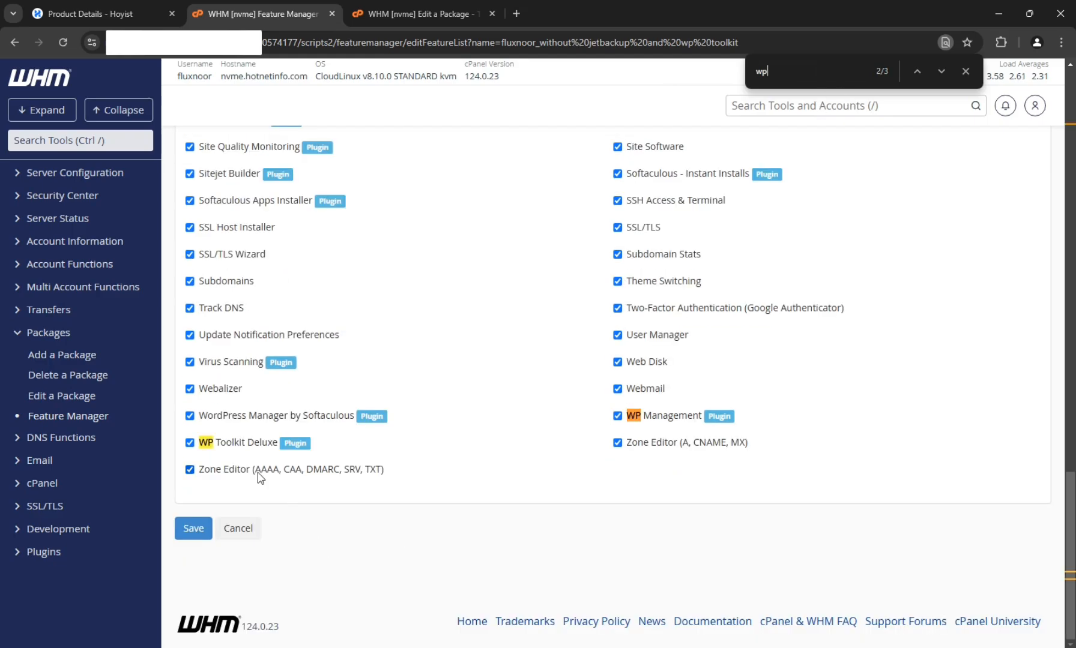
click(210, 447)
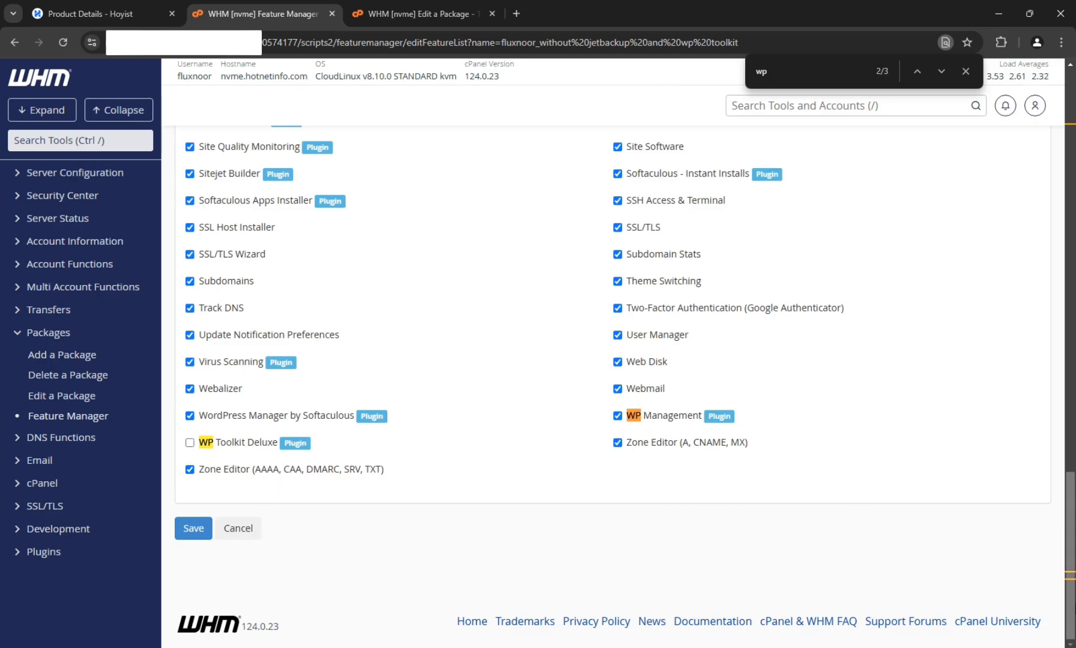
click(194, 530)
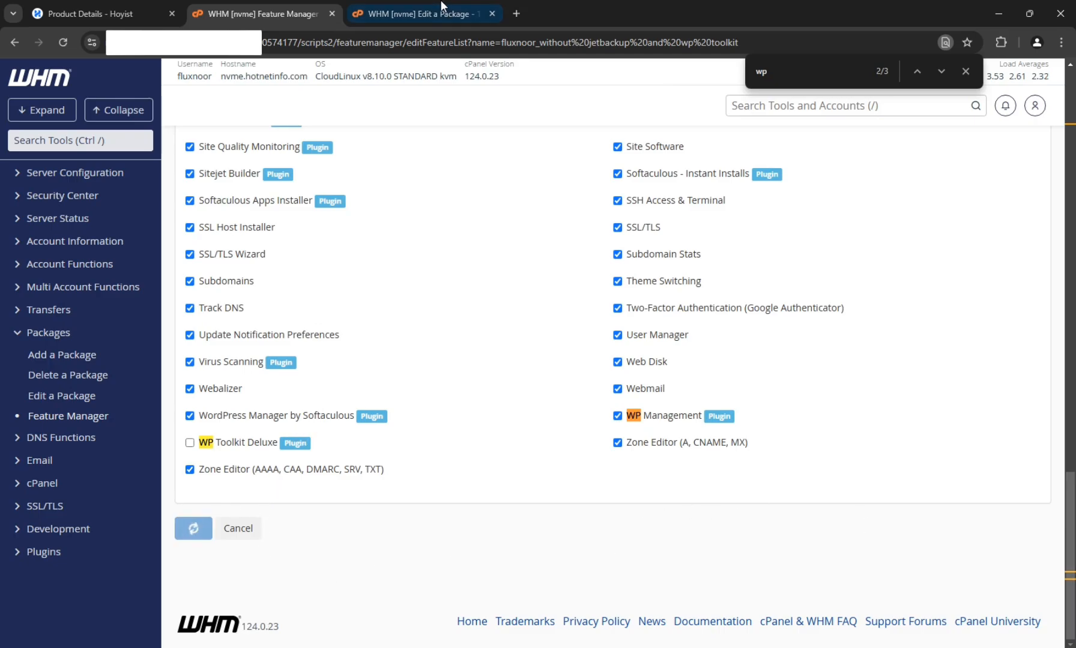
Step: Reload the Web Hosting Stater package's edit page and set its Feature List to "without jetbackup and wp toolkit"
click(437, 14)
key(F5)
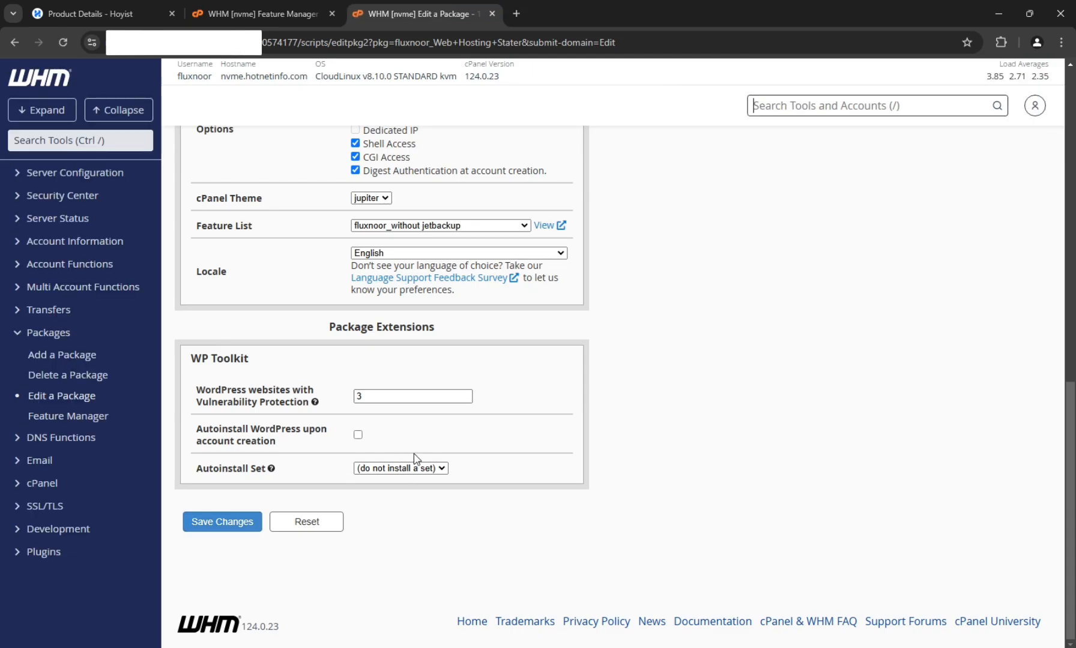
click(412, 228)
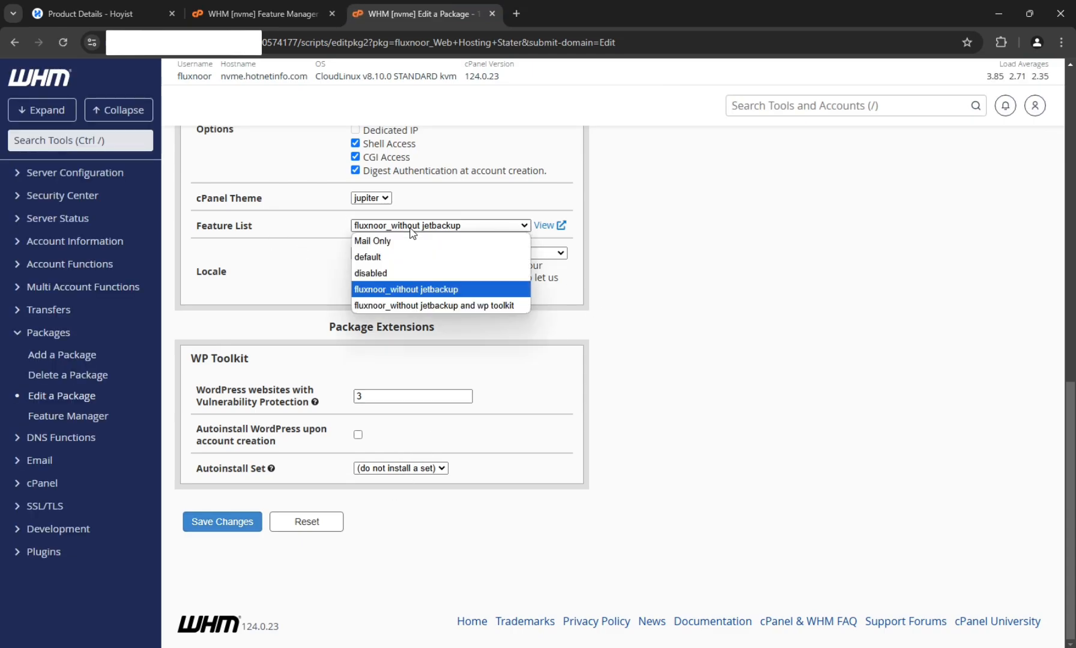
click(437, 306)
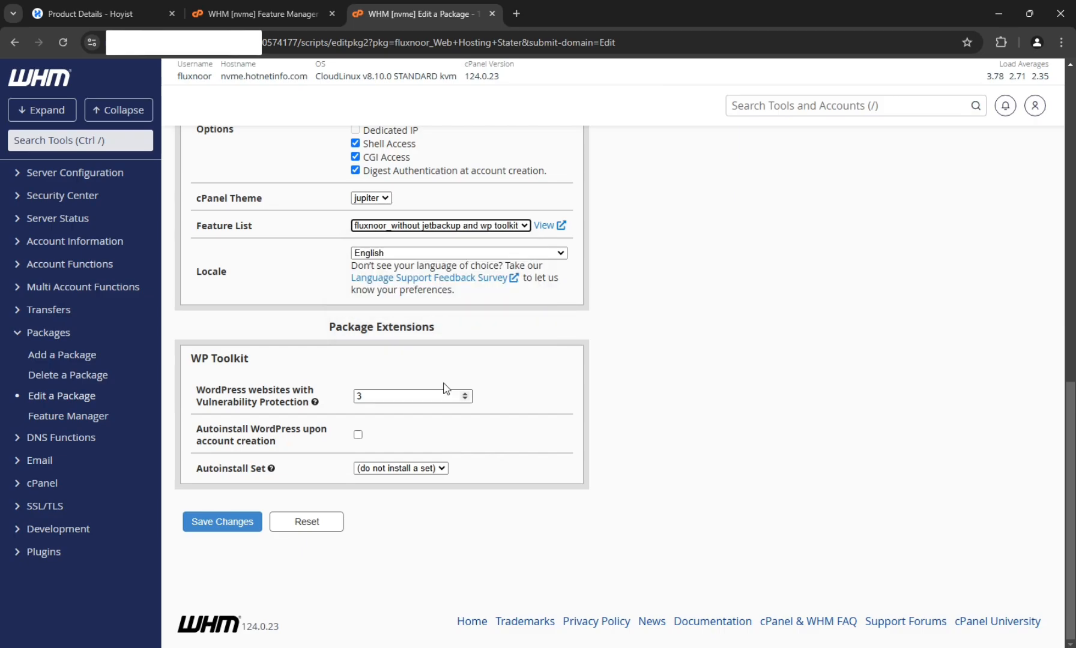
scroll(444, 384, up, 6)
scroll(451, 447, down, 3)
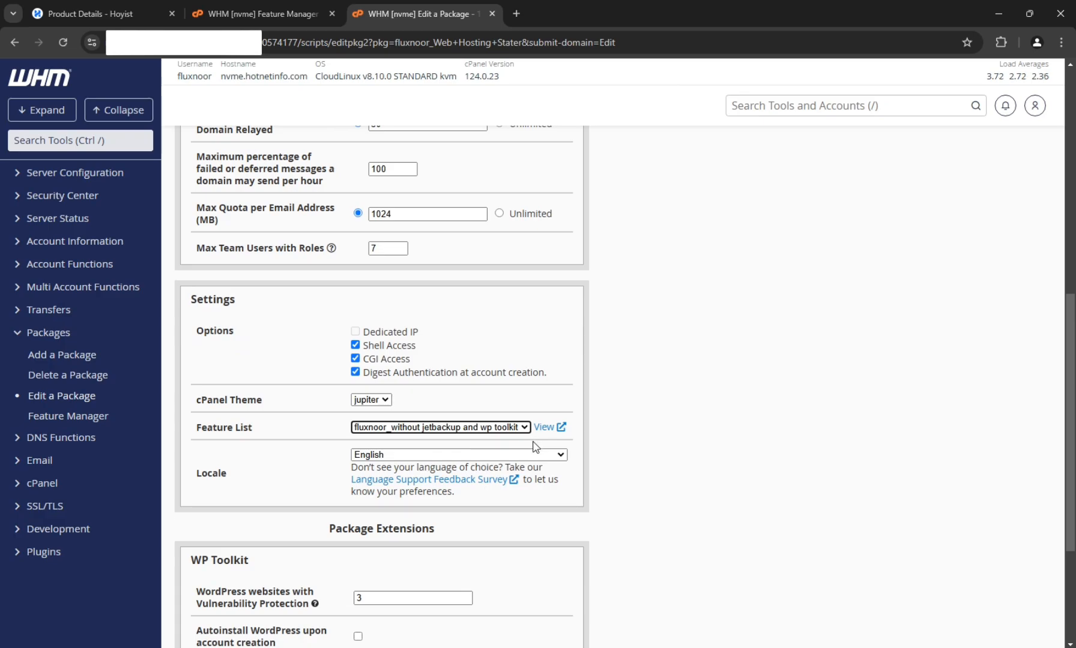
click(626, 436)
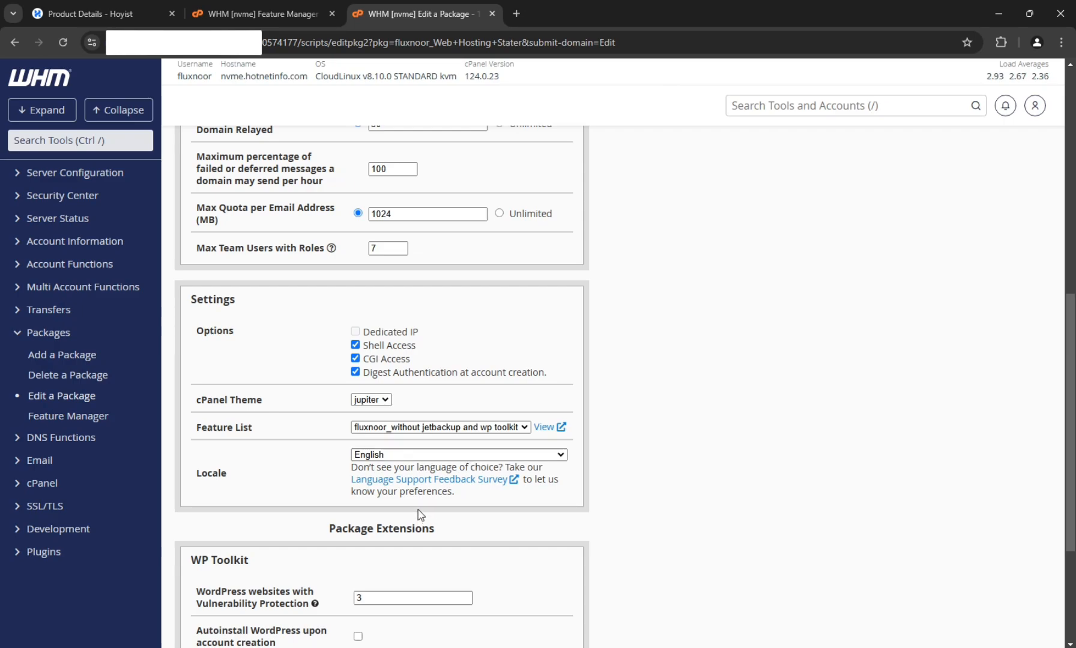
Step: Review the feature lists available in the Feature Manager and in the Web Hosting Stater package's Feature List setting
scroll(414, 506, down, 1)
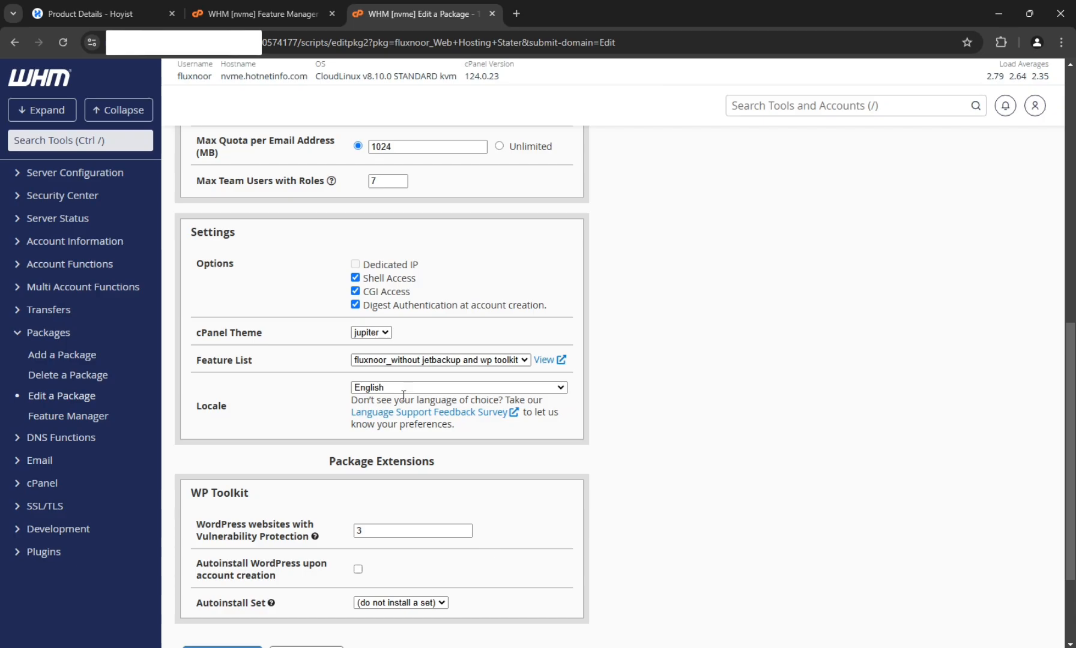
click(262, 13)
click(311, 279)
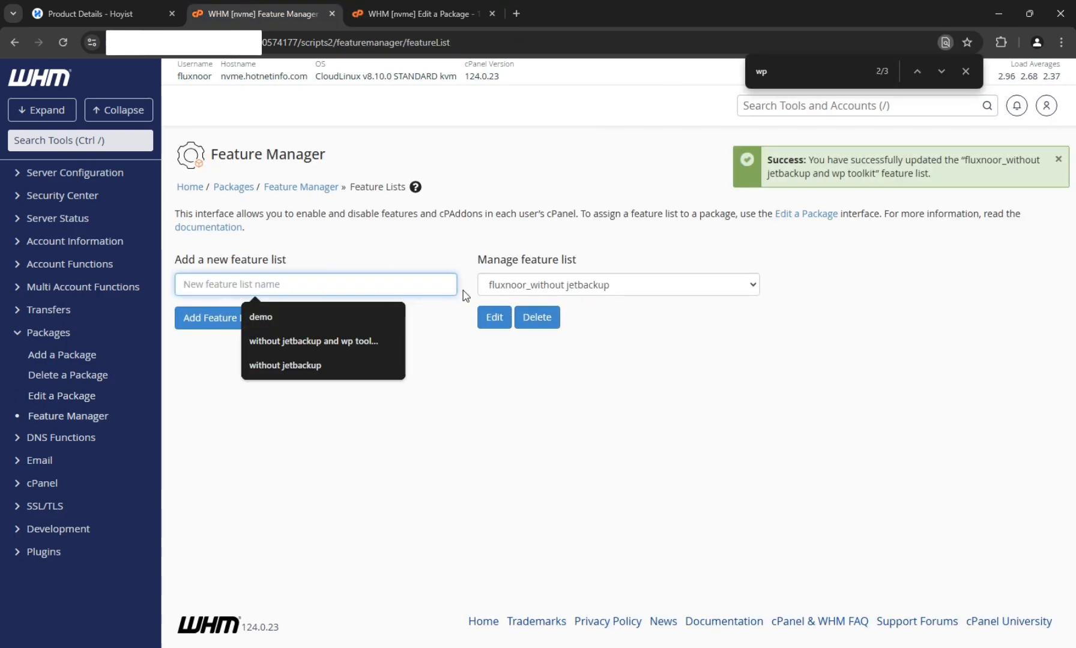
click(414, 14)
click(439, 359)
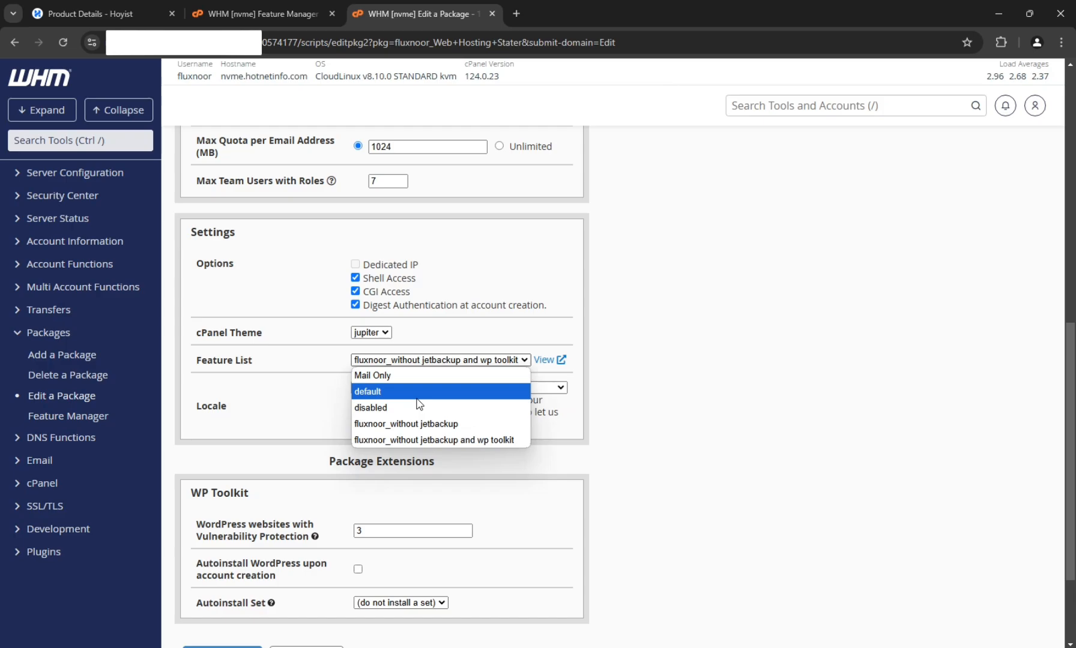
Step: Search the WHM tools for "list" from the Feature Manager page to find the account listing
click(263, 13)
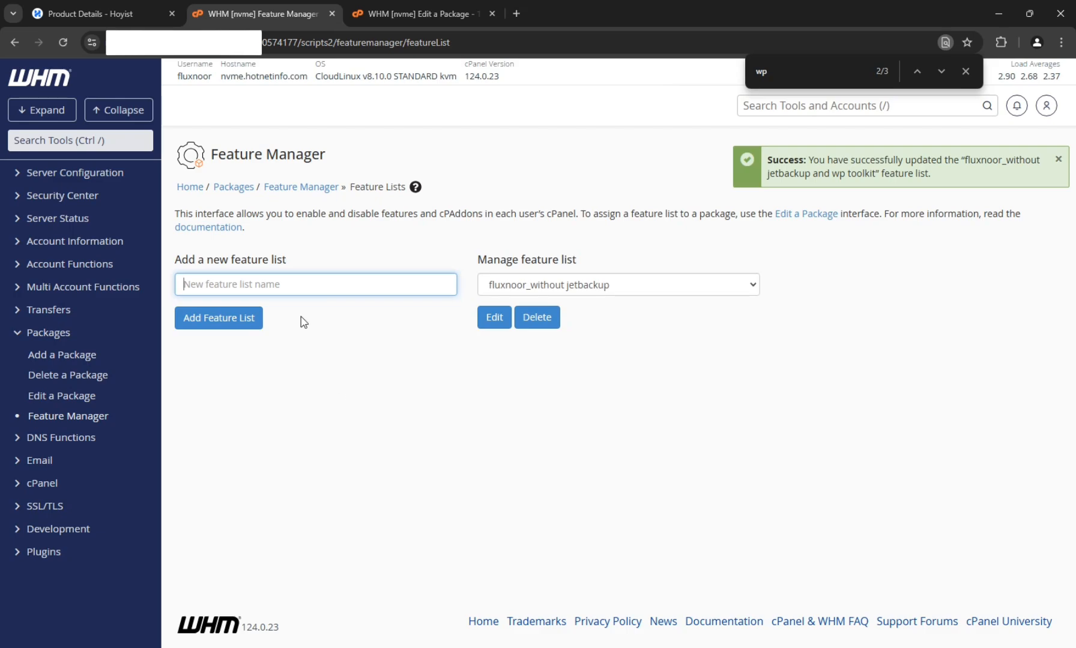
click(111, 152)
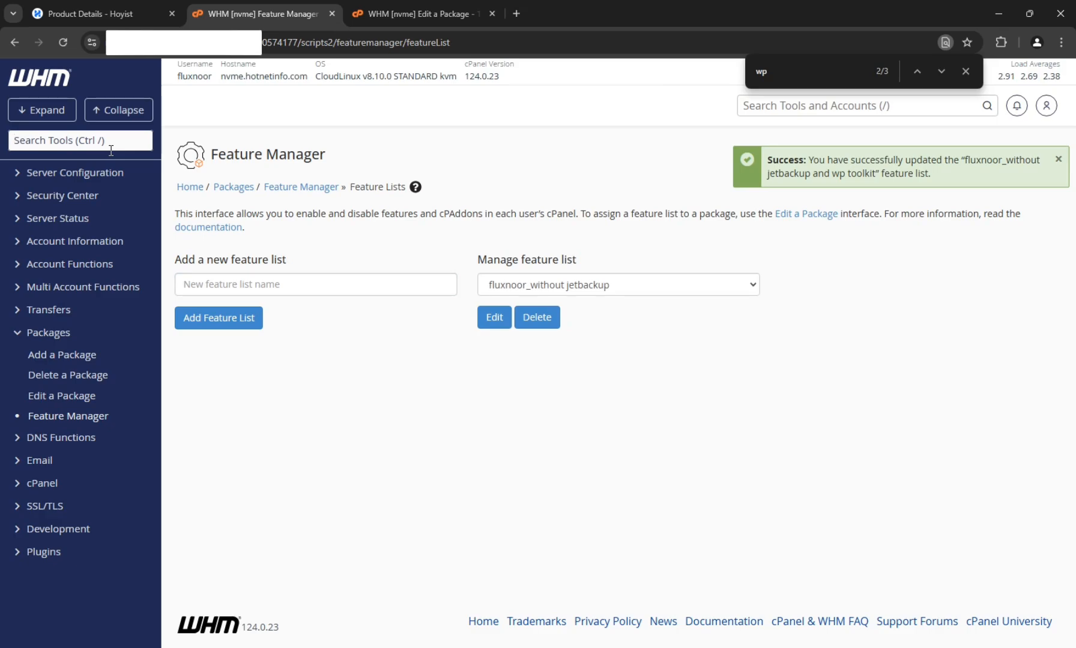
text(list)
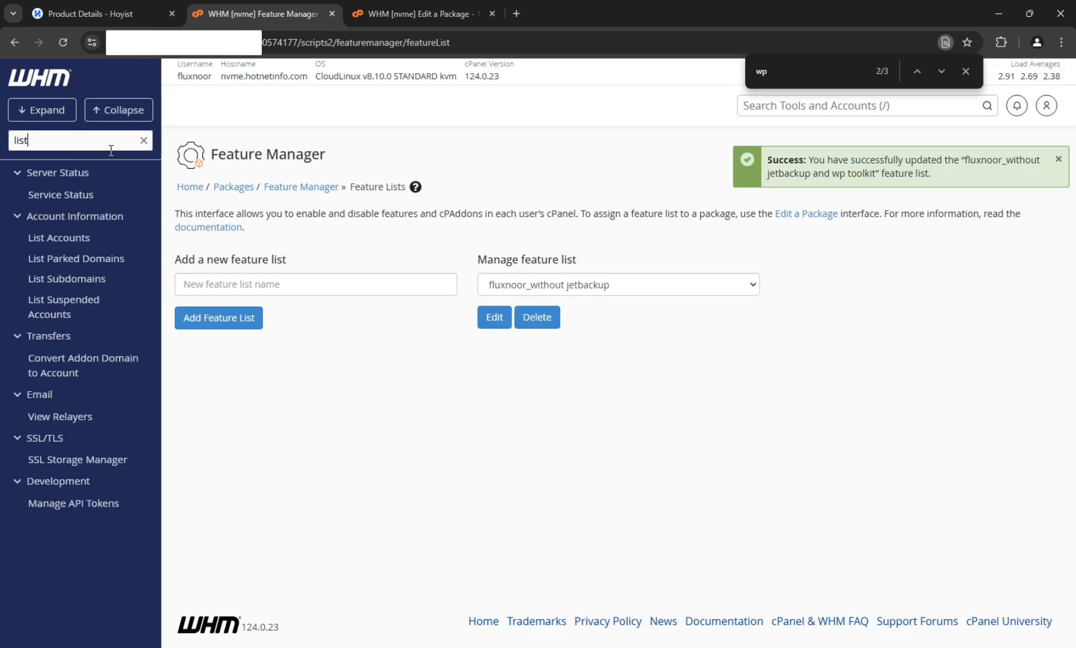
click(52, 259)
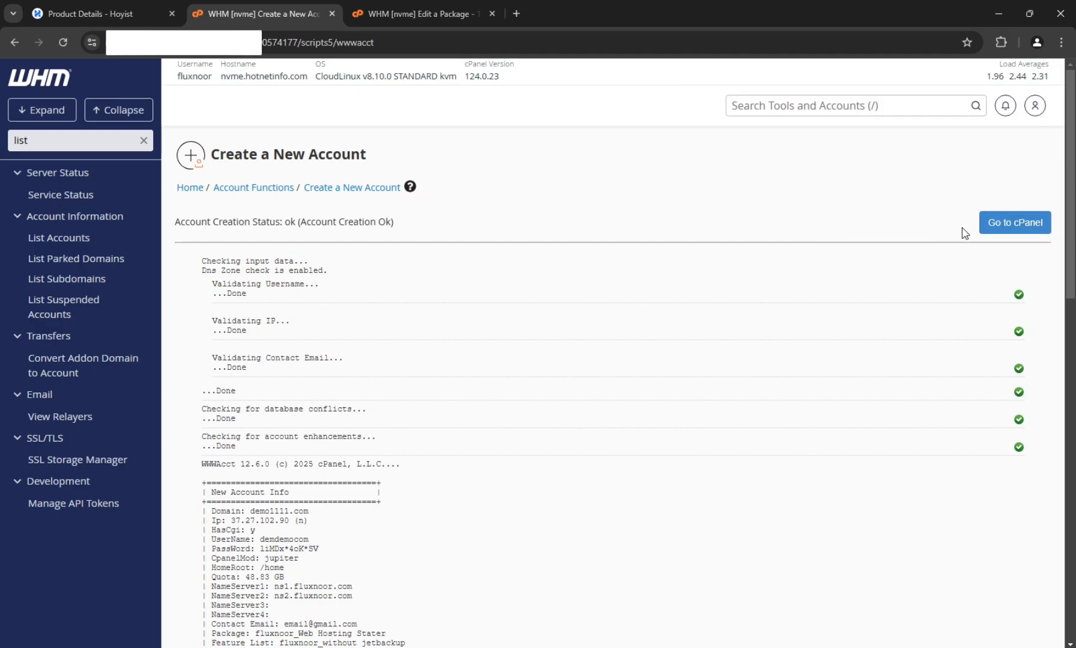
Step: Save the Web Hosting Stater package with the "without jetbackup and wp toolkit" feature list
click(454, 21)
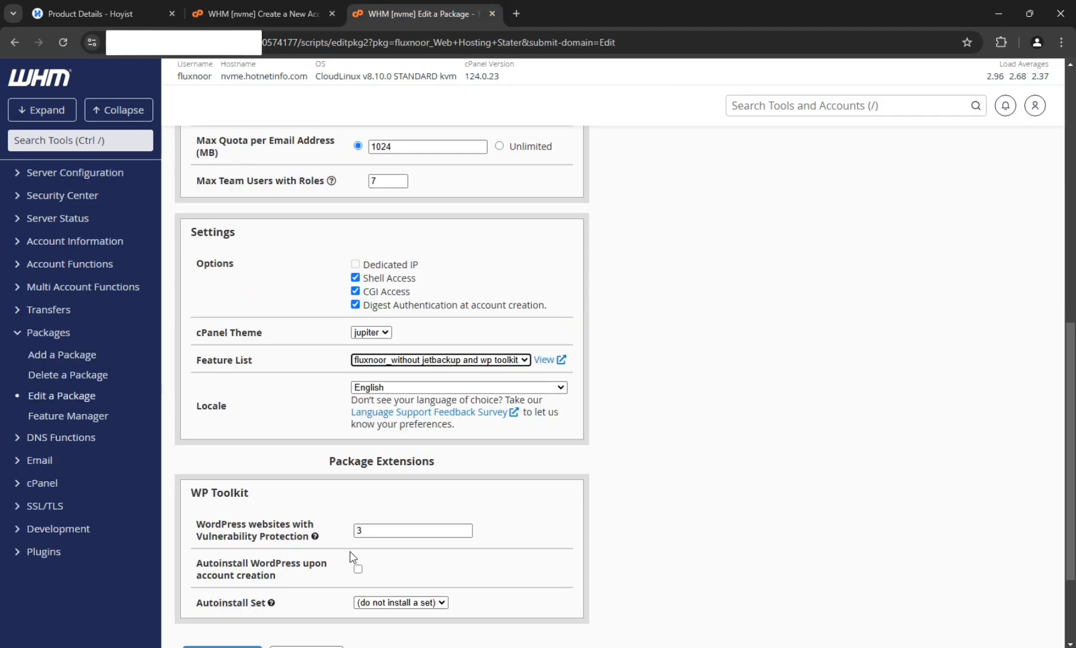
scroll(355, 558, down, 2)
scroll(367, 563, up, 1)
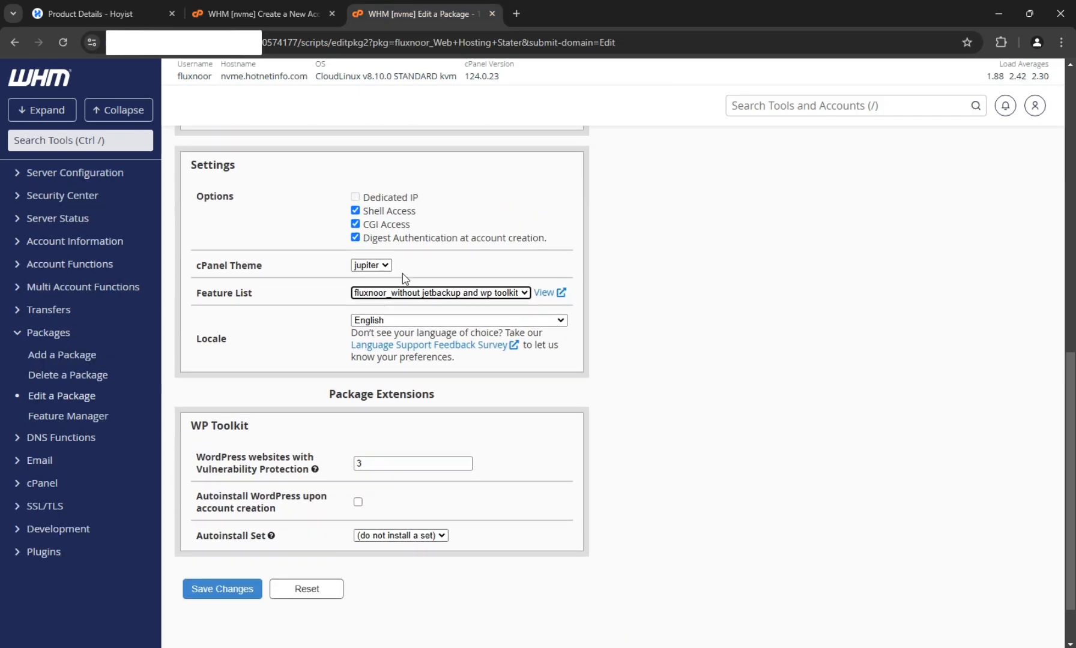
click(215, 583)
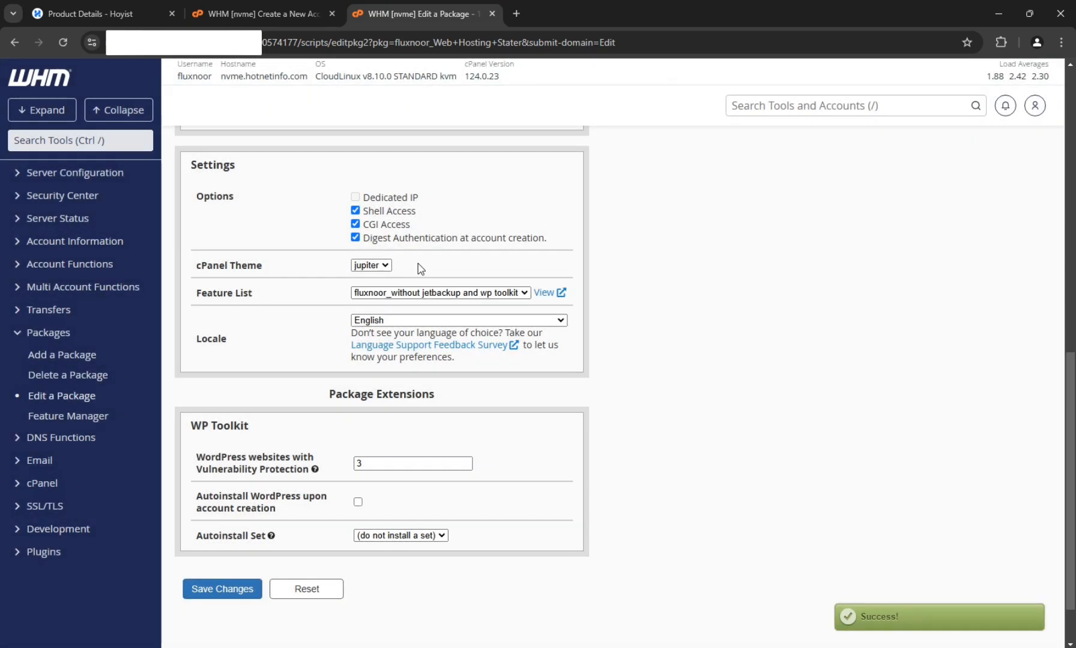
Step: Open the new account's cPanel from the account creation page, dismiss the starting point dialog and look through the tools
click(102, 13)
click(262, 8)
click(1000, 224)
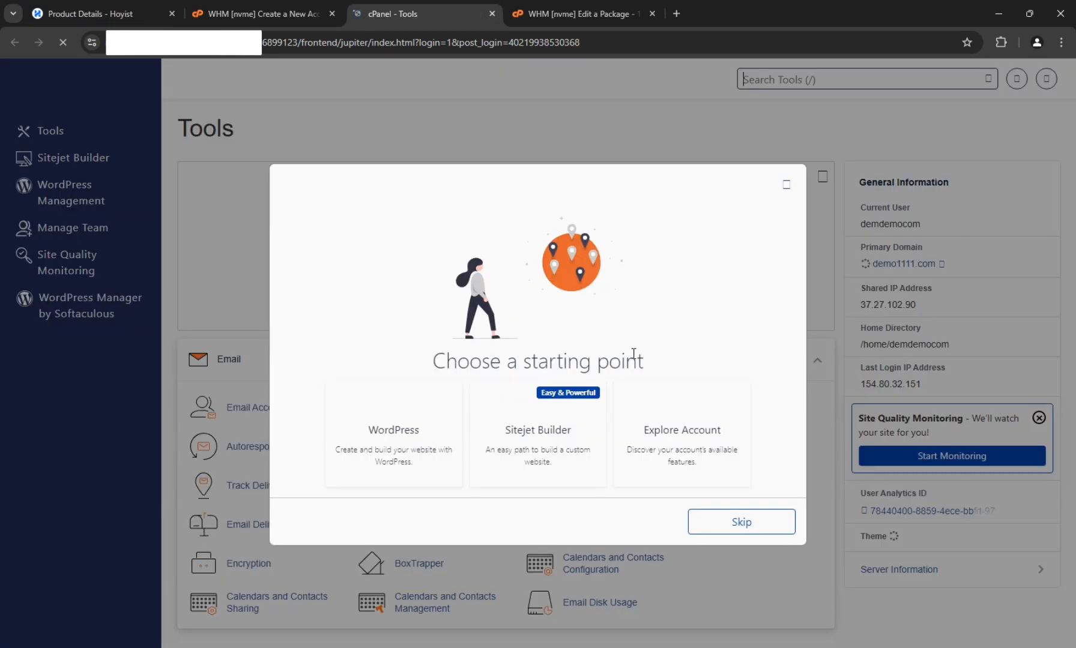
click(616, 479)
scroll(389, 490, down, 9)
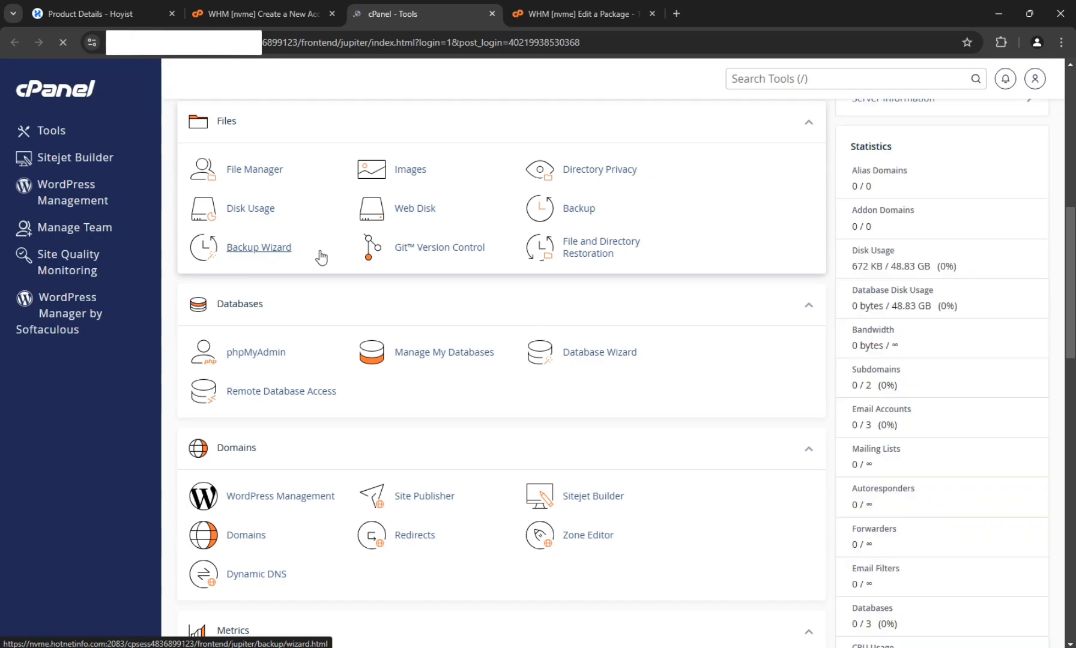
scroll(752, 134, down, 1)
Step: Search the account's cPanel tools for "jetback" and for "wp-tool"
click(733, 79)
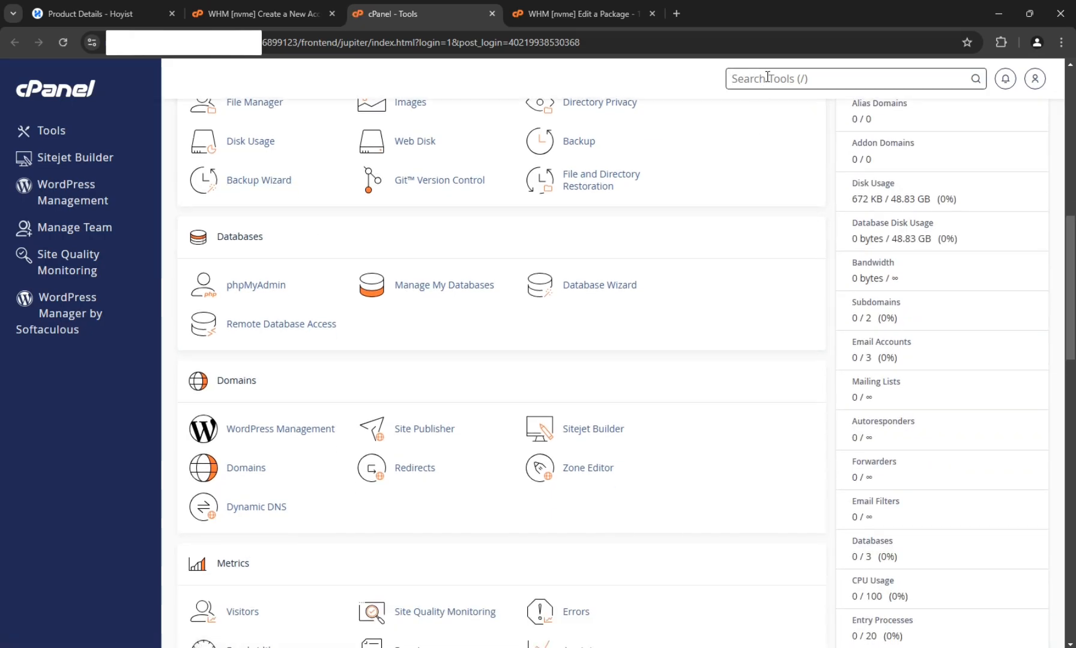
text(jetback)
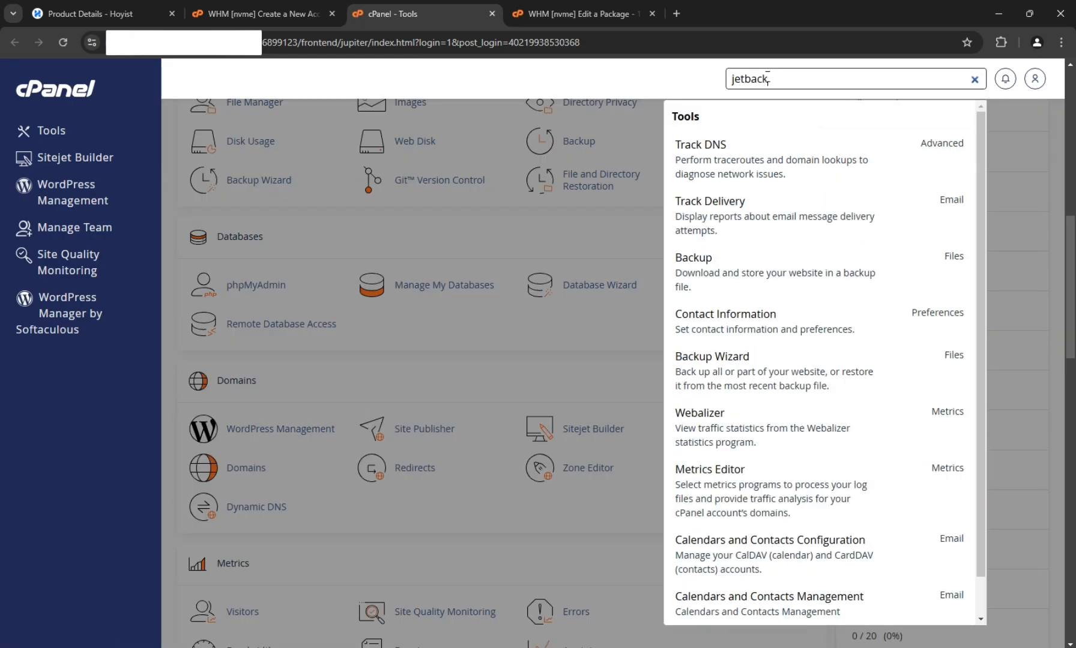
scroll(884, 360, down, 1)
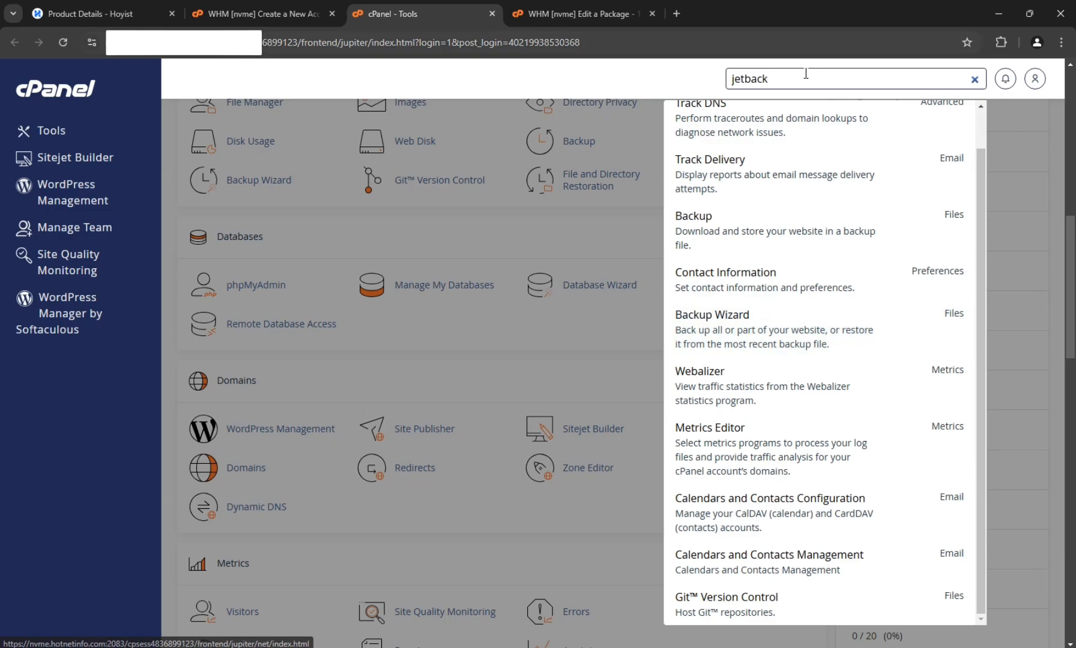
key(ctrl+a)
text(wp)
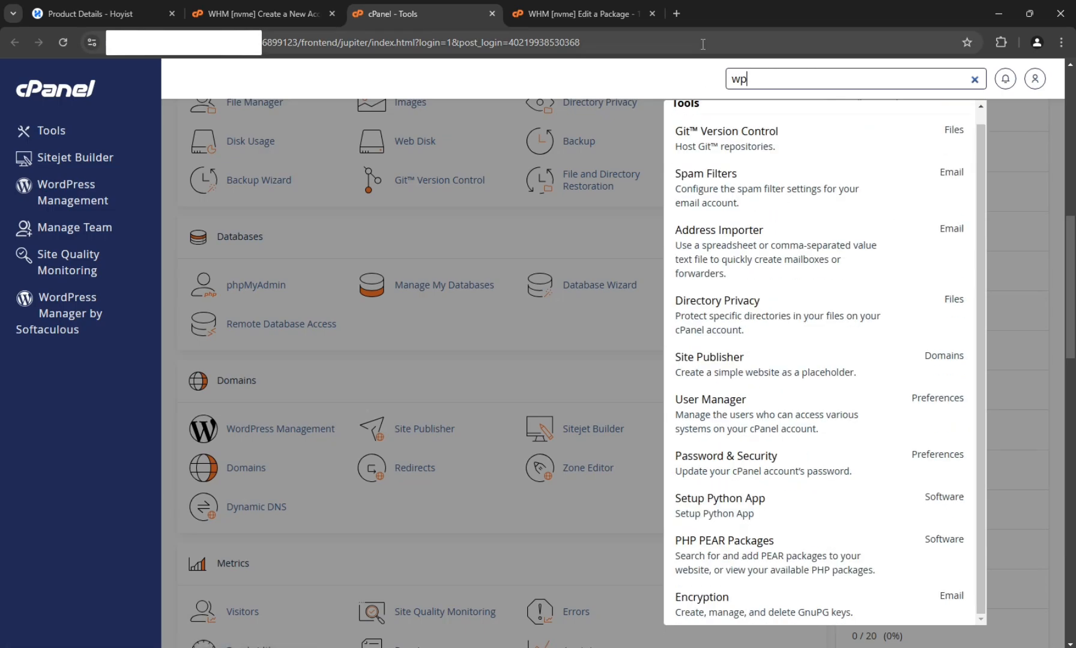
text(-tool)
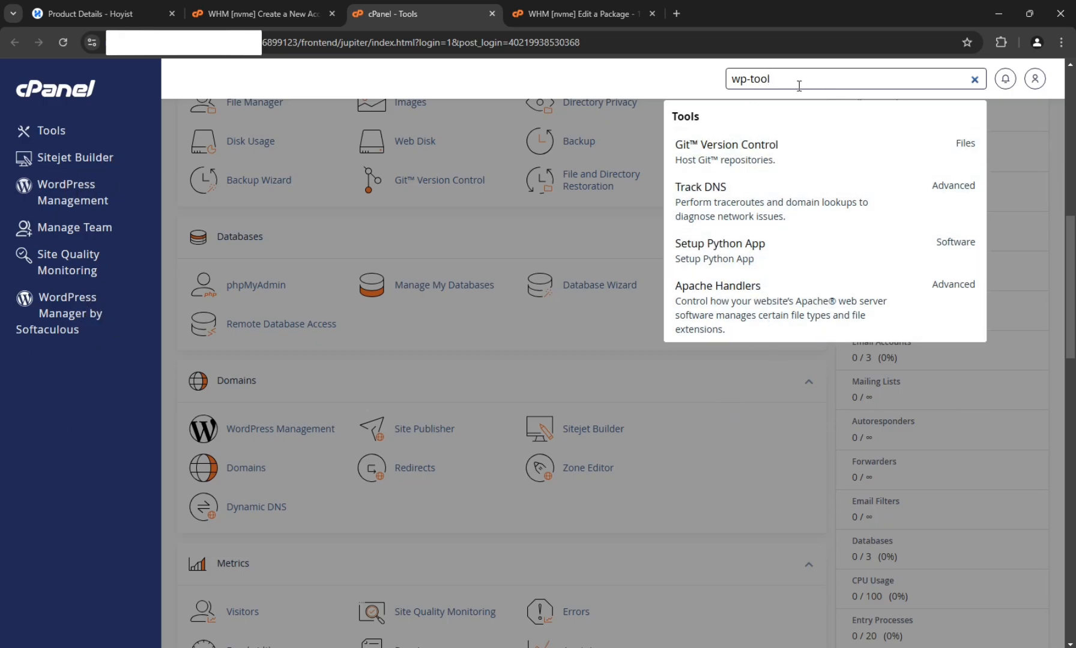
key(ctrl+Page_Up)
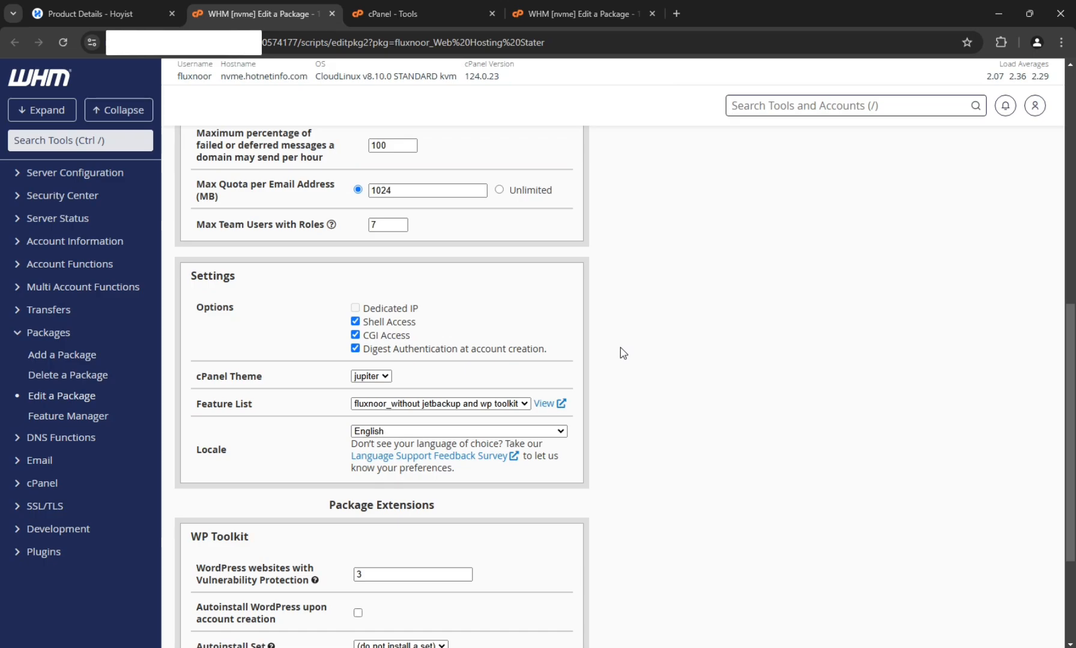
click(392, 4)
click(771, 106)
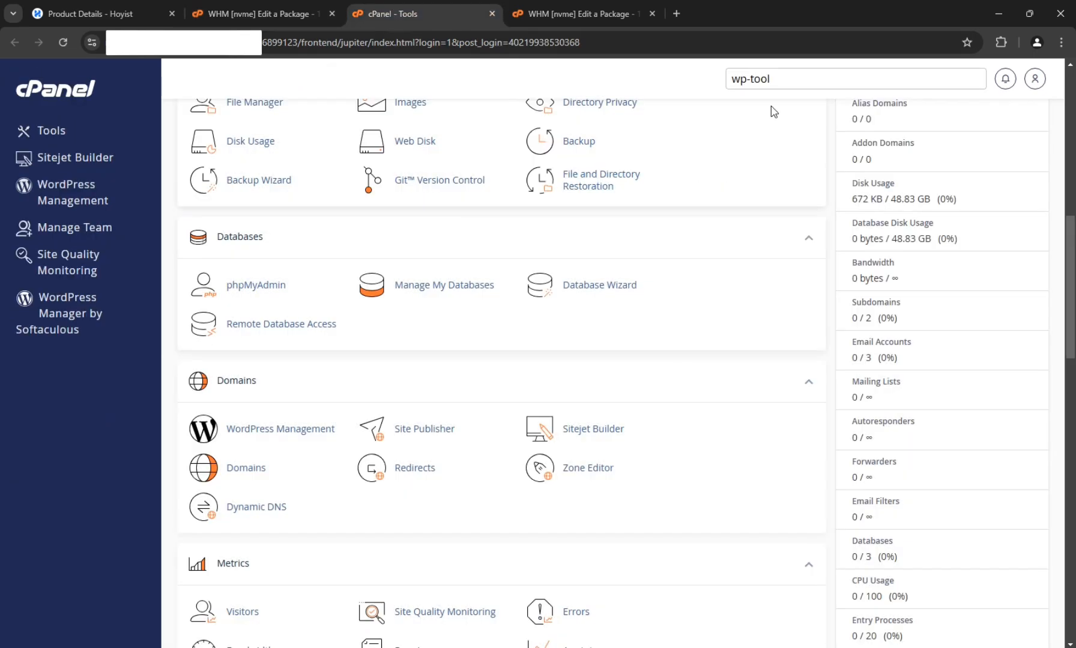
drag(779, 82, 594, 95)
click(165, 4)
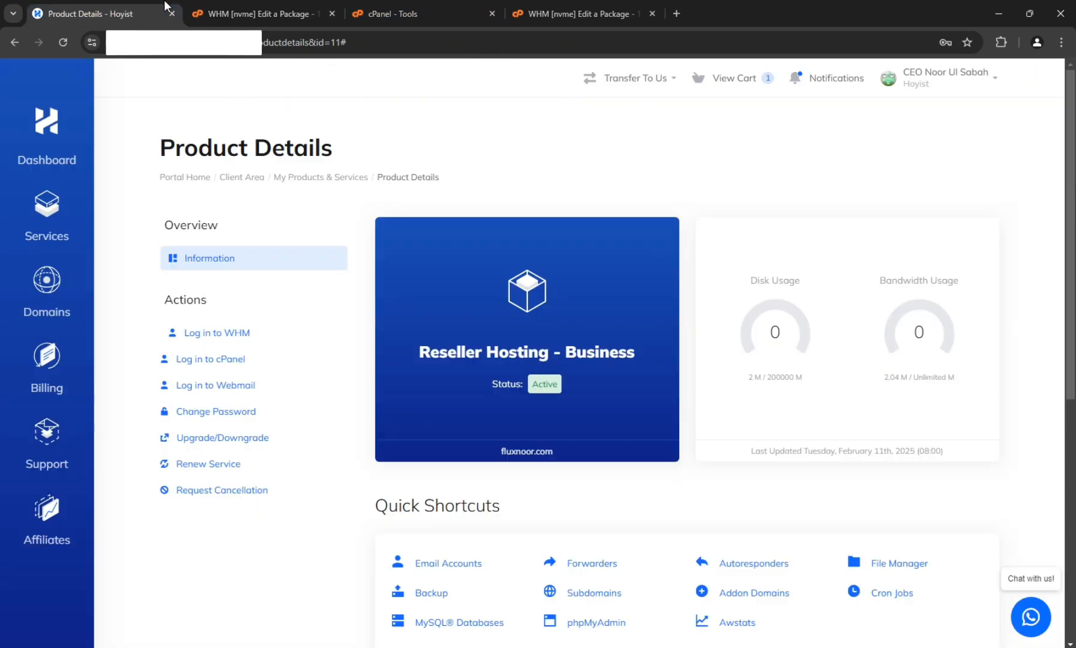
Step: Open the demo1111.com account's cPanel from WHM's List Accounts, and close the old cPanel and duplicate package edit pages
click(248, 8)
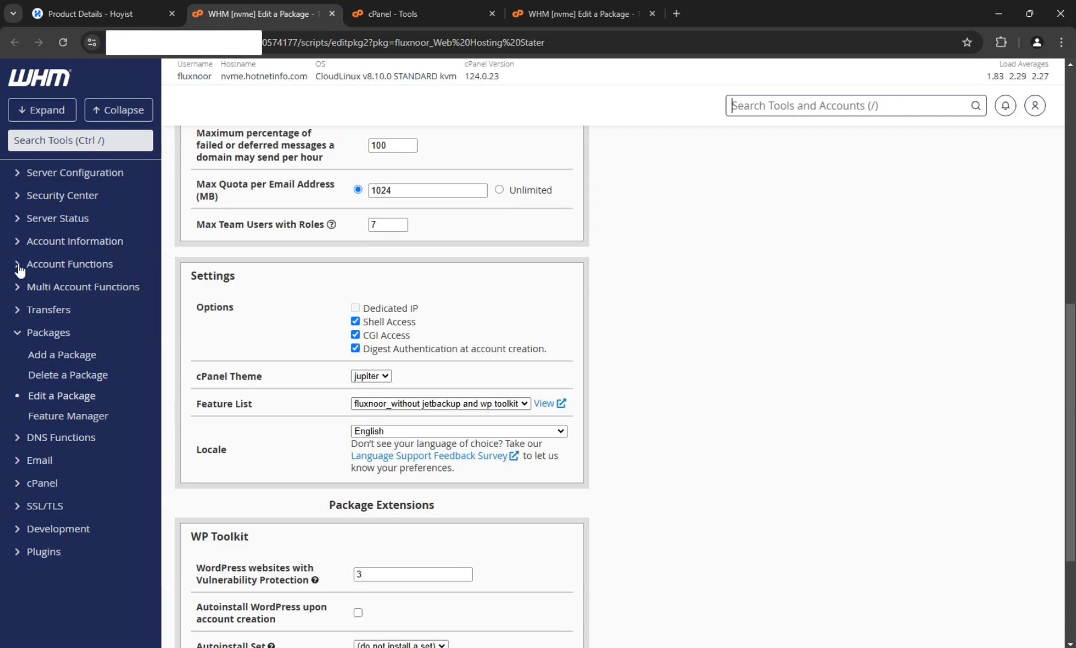
click(72, 141)
text(list)
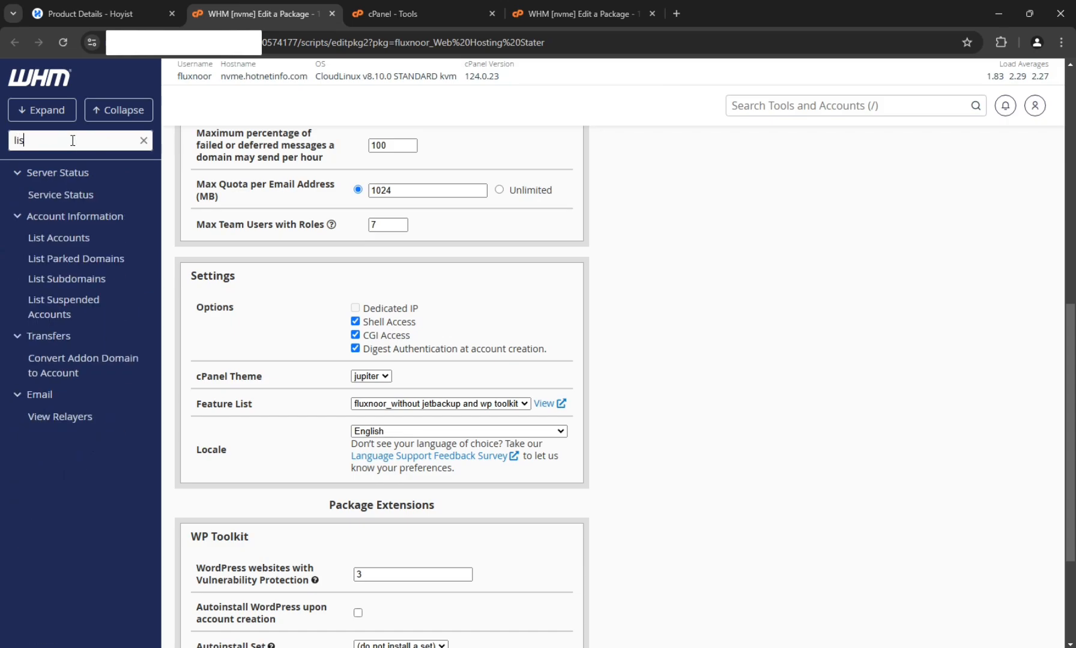
click(72, 238)
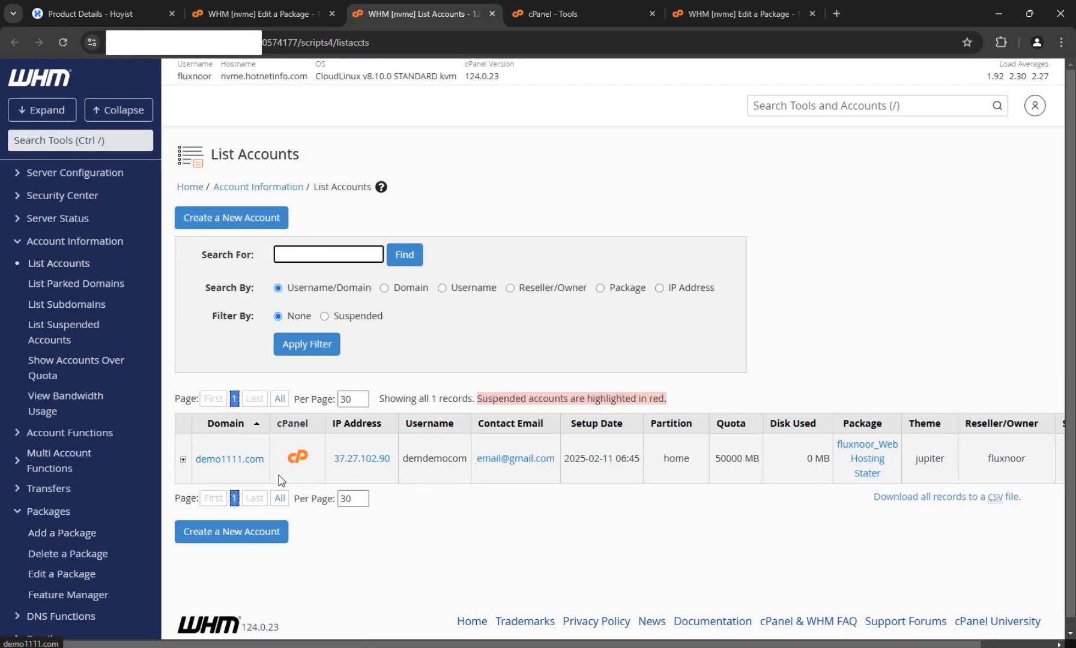
click(298, 458)
click(720, 13)
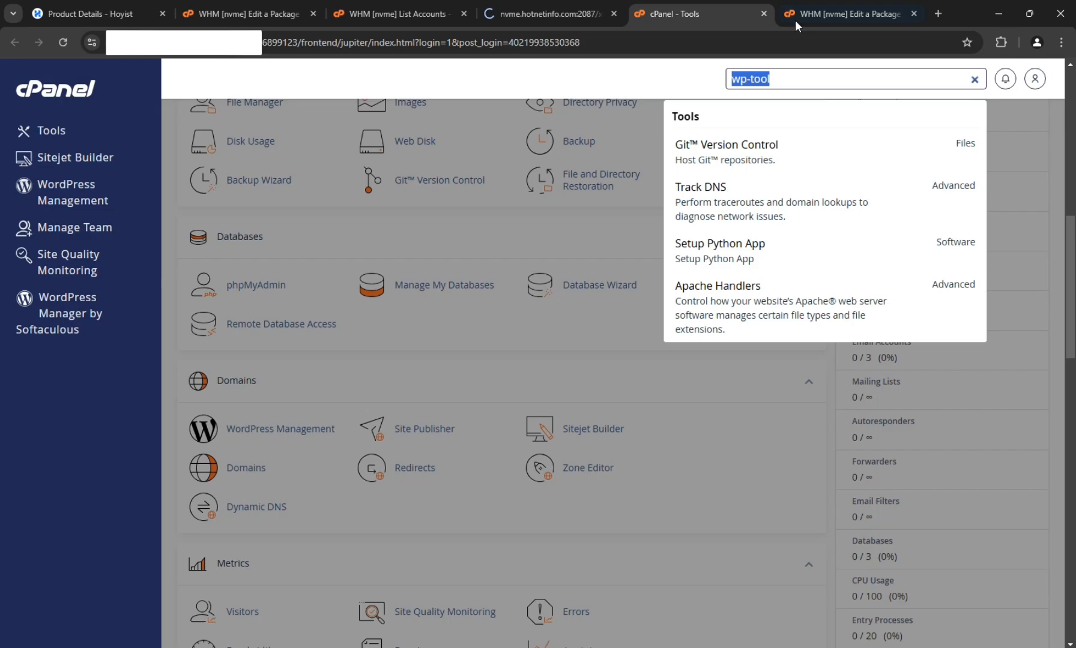
click(763, 13)
click(763, 13)
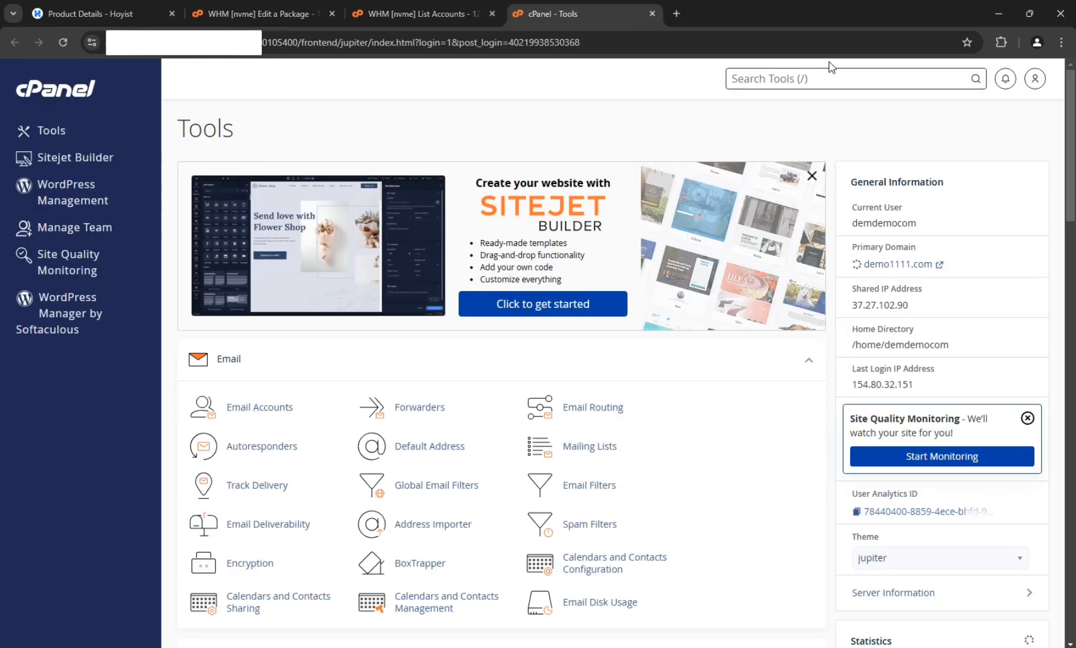
Step: Search the freshly opened cPanel's tools for "wp-tool" and for "jetbac"
key(slash)
text(wp-t)
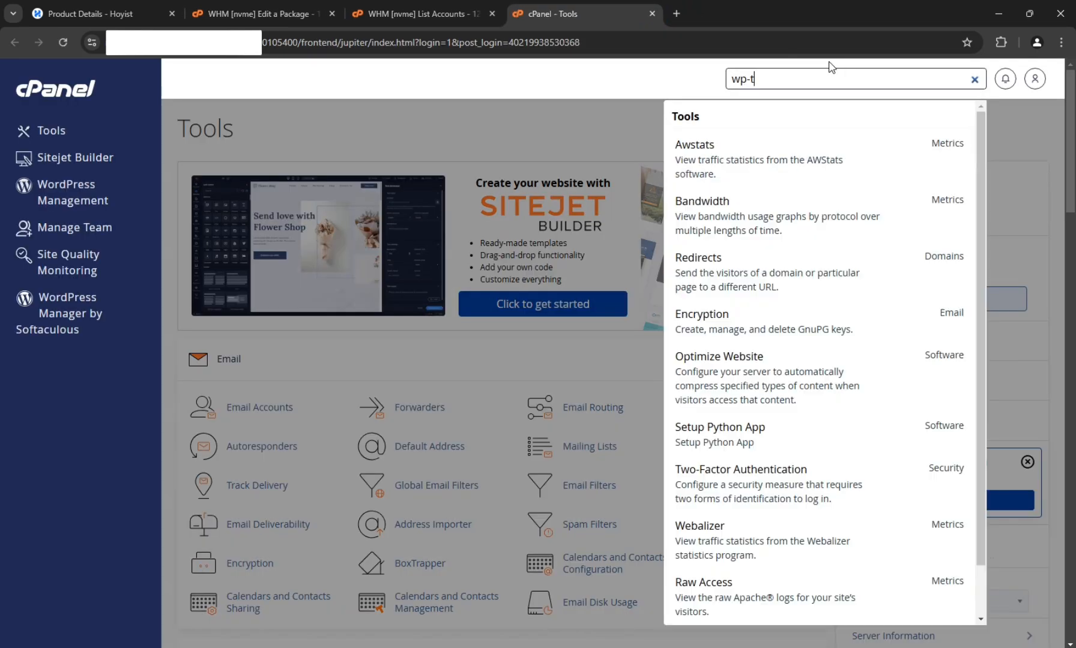
text(ool)
key(ctrl+a)
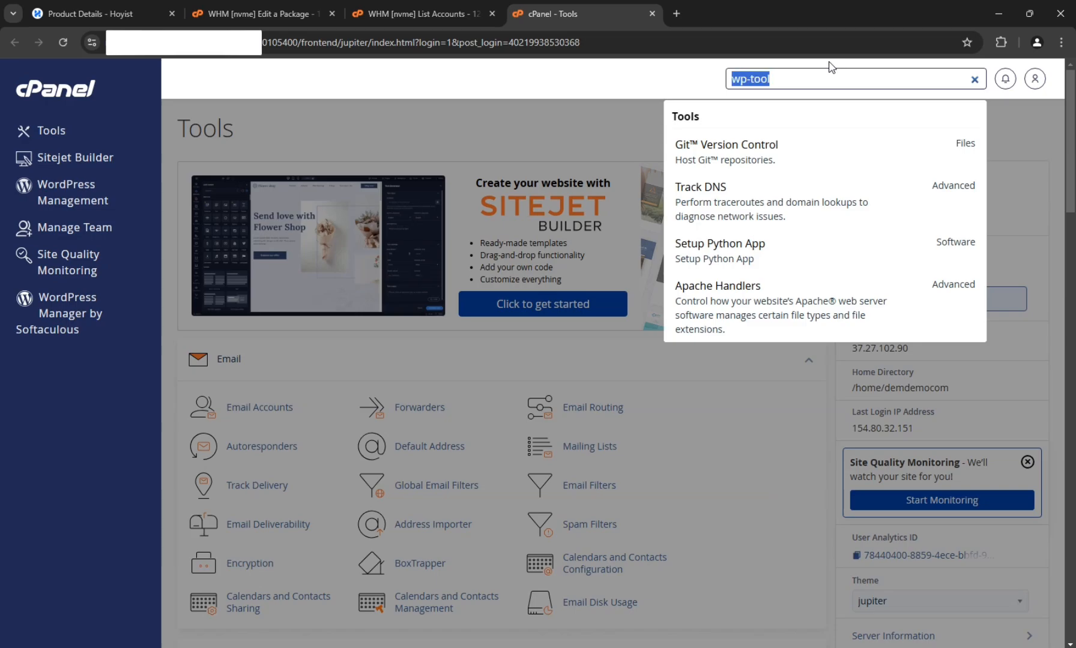
text(jetbac)
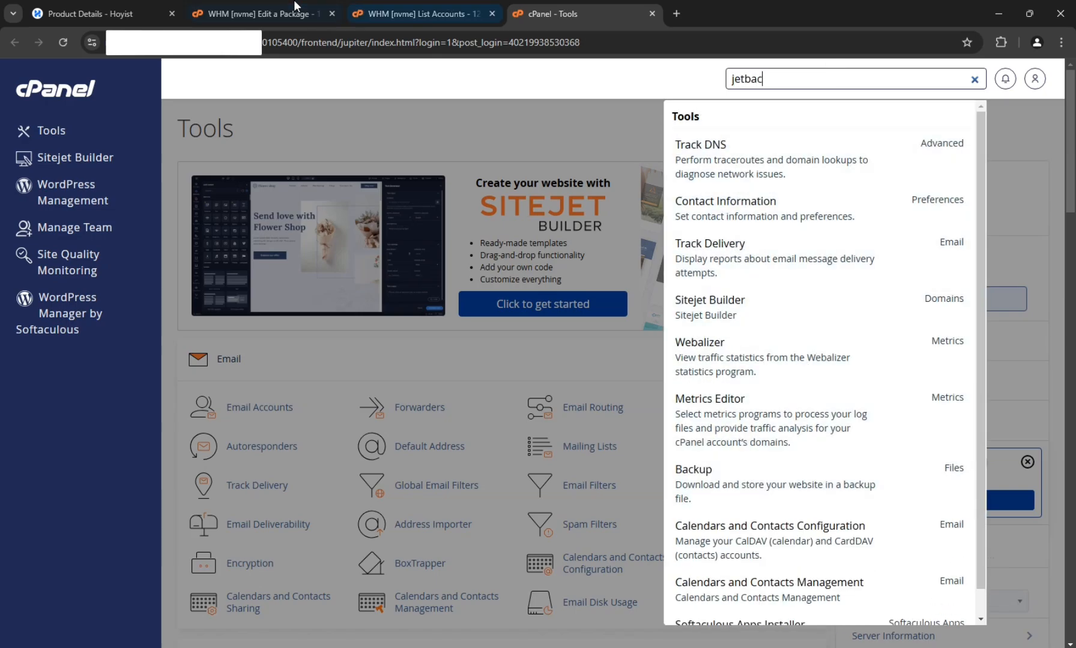
Step: Set the Web Hosting Stater package's Feature List to default in WHM and save the changes
click(240, 12)
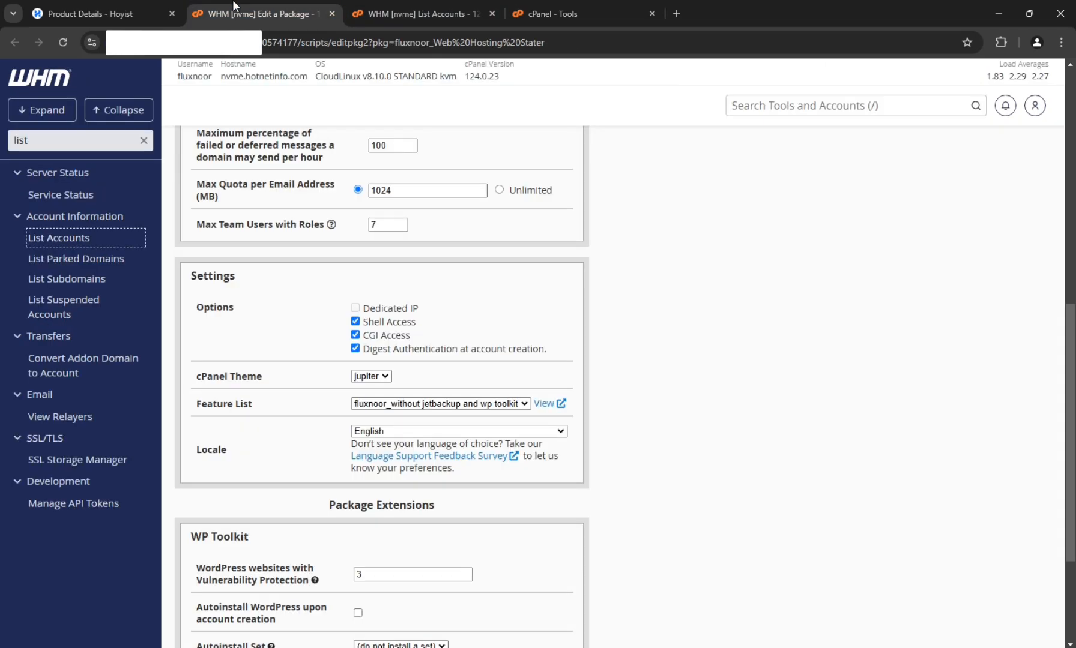
scroll(324, 387, up, 3)
scroll(386, 366, down, 5)
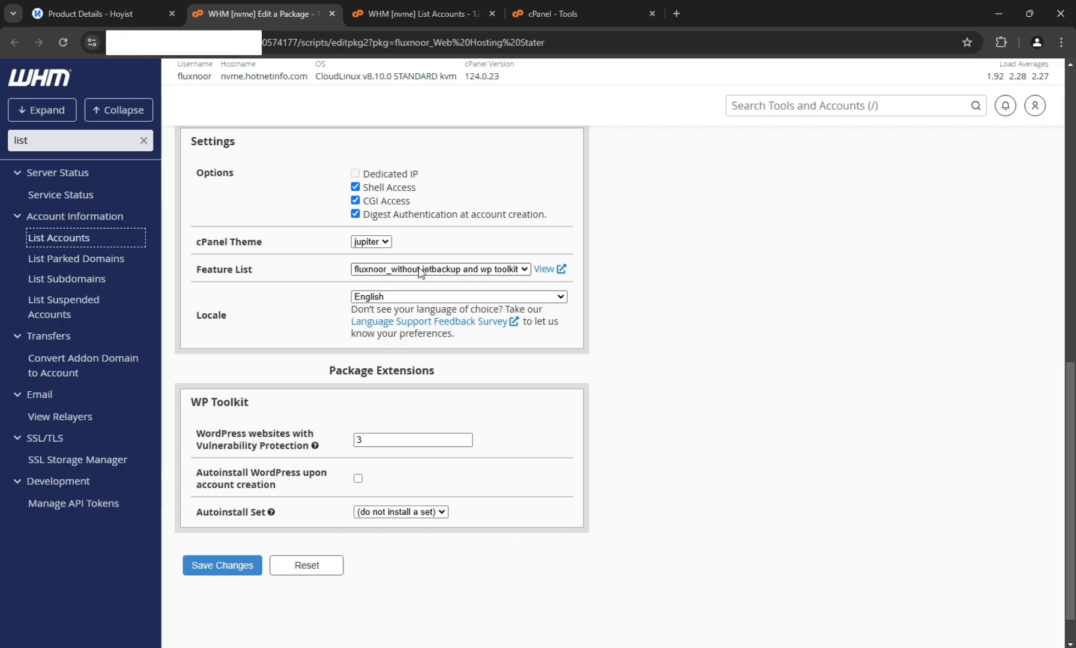
click(419, 272)
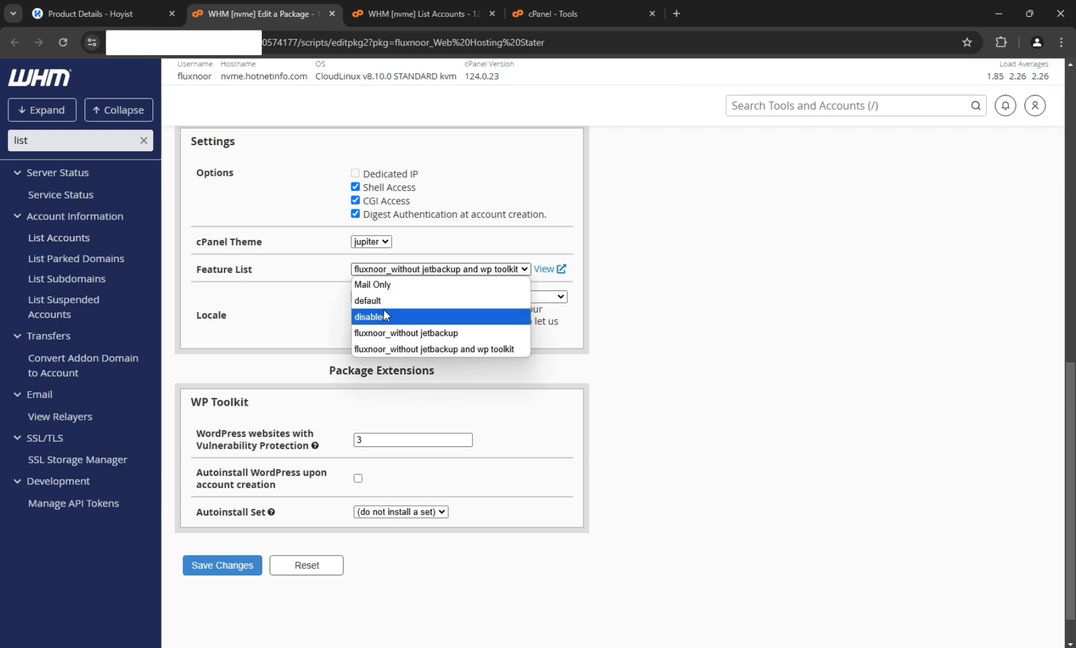
click(378, 301)
click(217, 566)
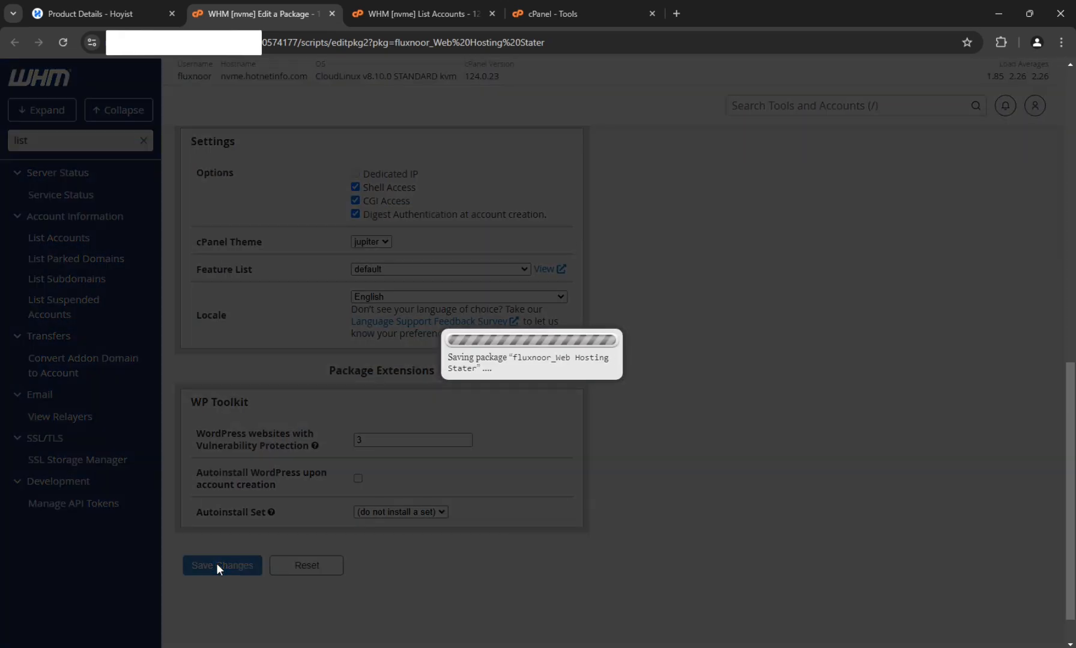
Step: Reload the account's cPanel and search its tools for "jetbac" again
click(577, 13)
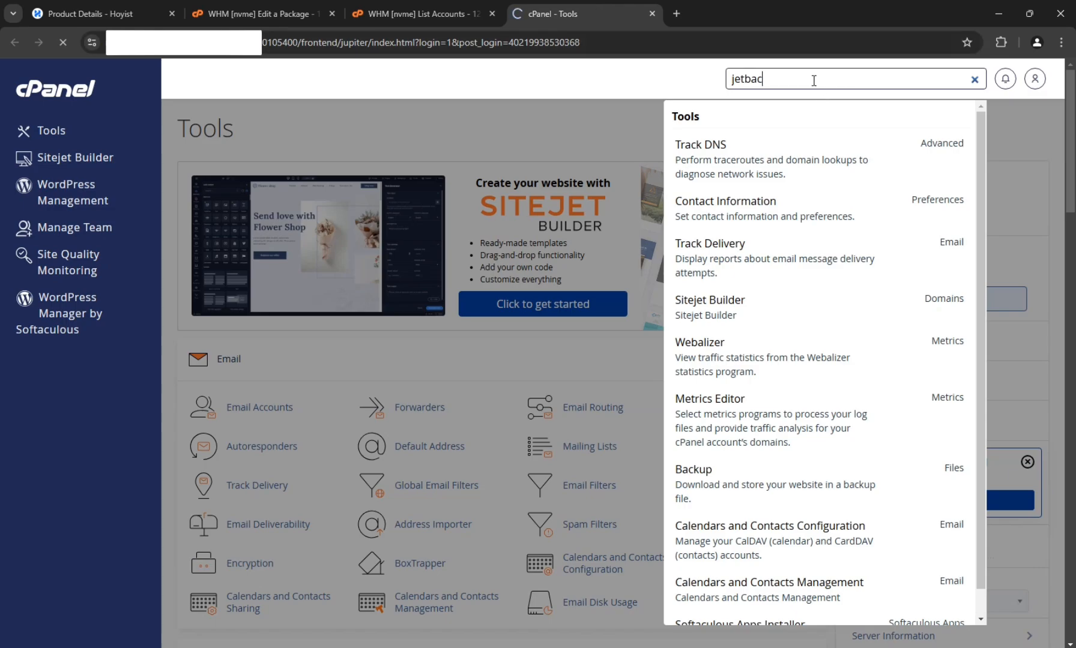
key(ctrl+a)
key(ctrl+c)
key(ctrl+v)
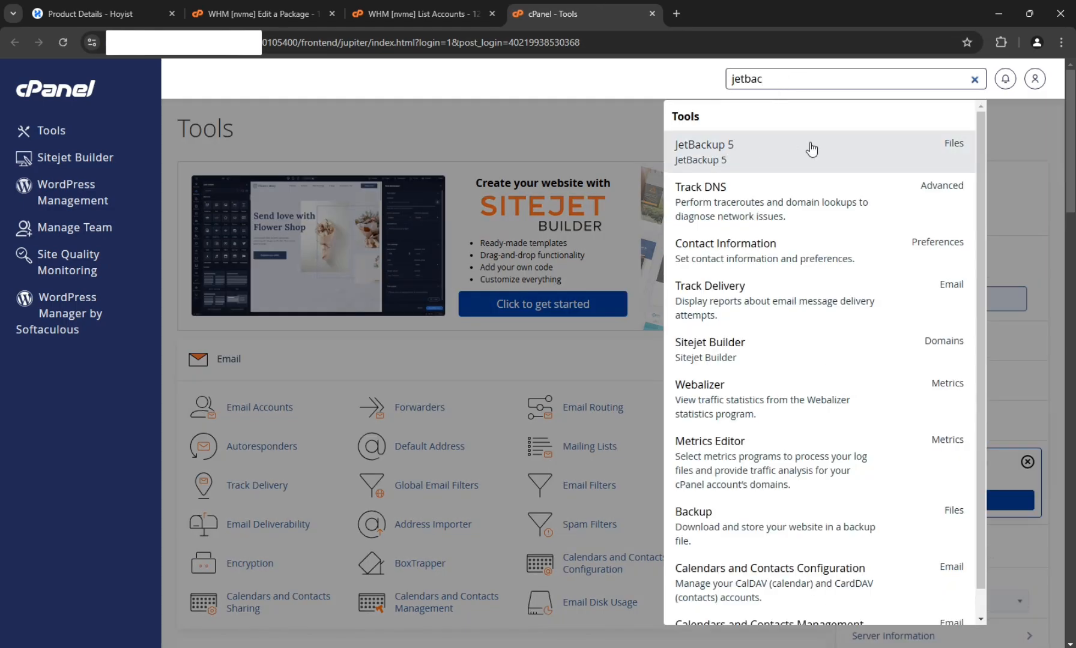
key(ctrl+a)
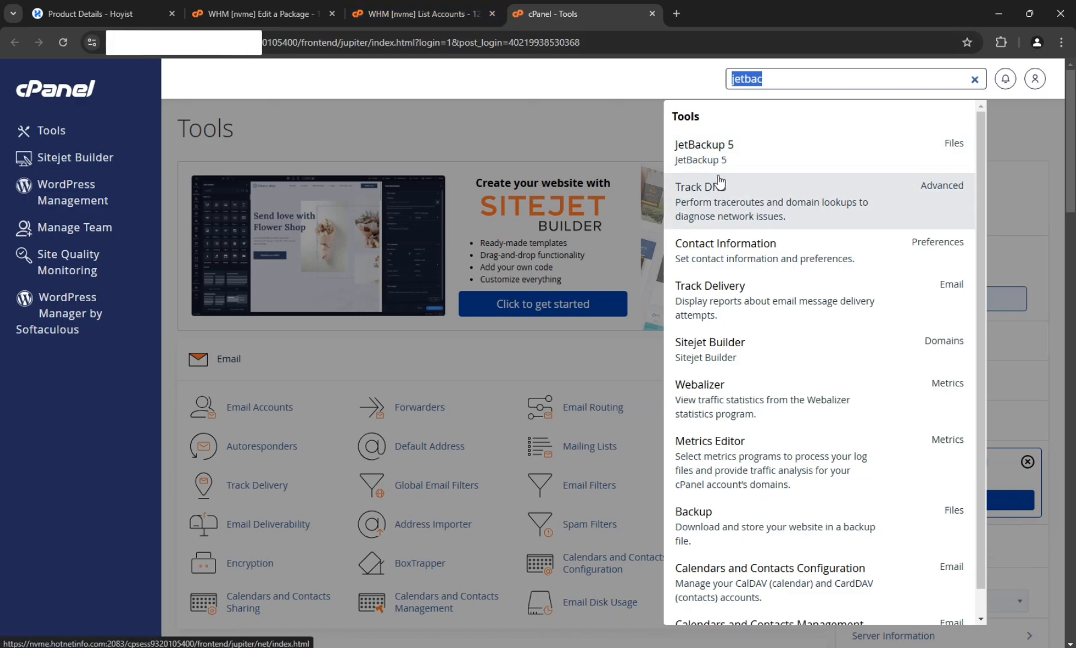
Step: Expand the demo1111.com account's actions in WHM's List Accounts and check the package name on the Edit a Package page
click(307, 6)
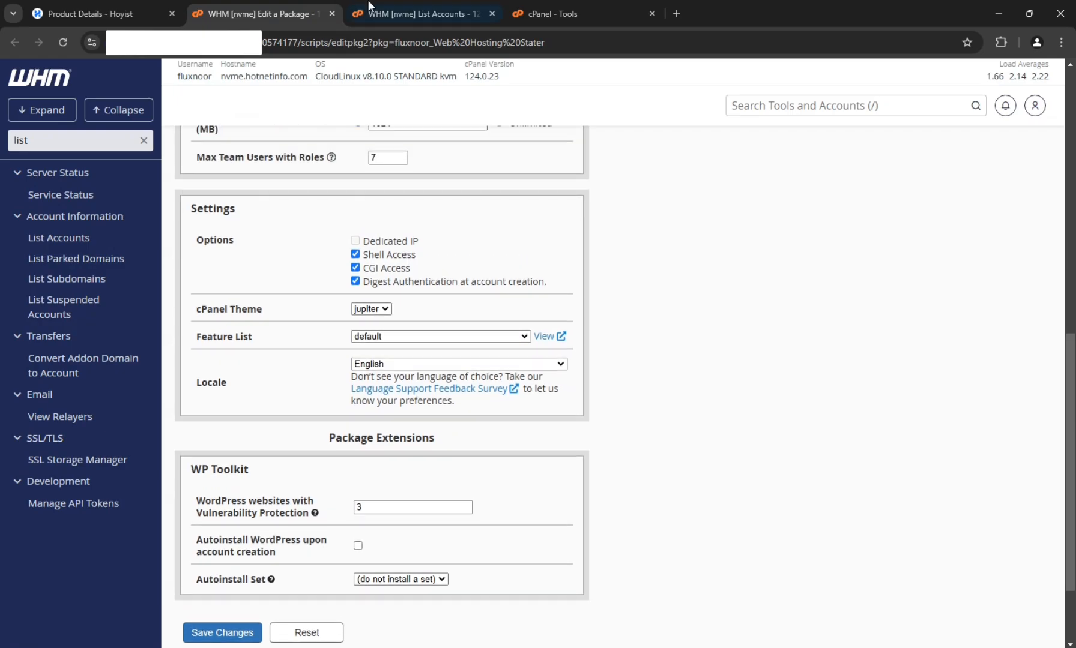
click(371, 6)
click(183, 464)
scroll(208, 456, down, 3)
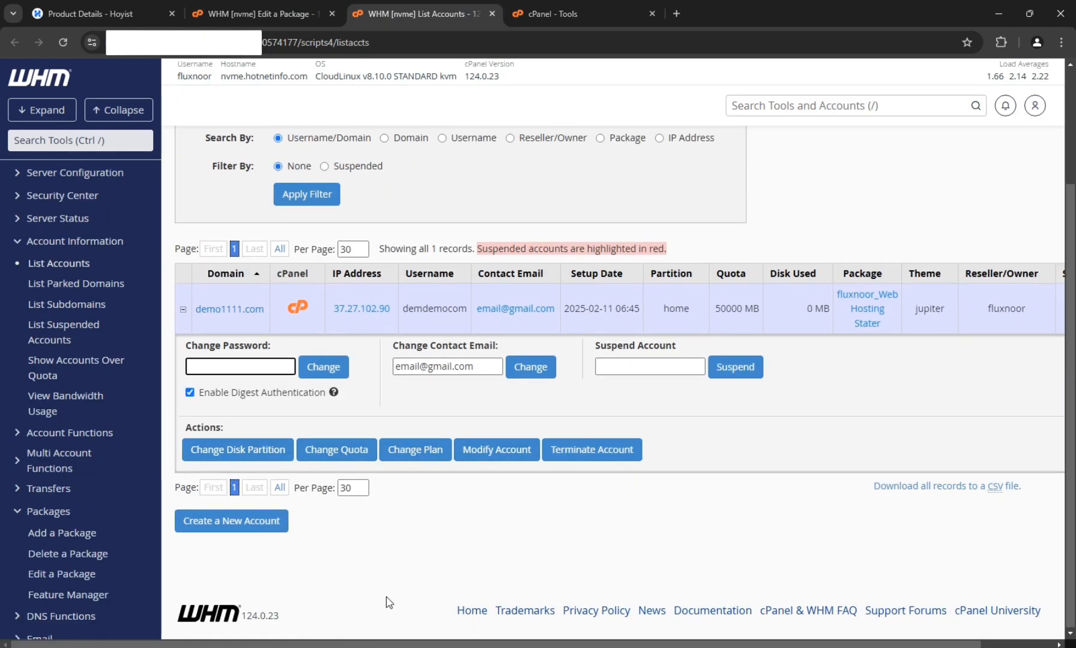
click(272, 8)
scroll(324, 379, up, 10)
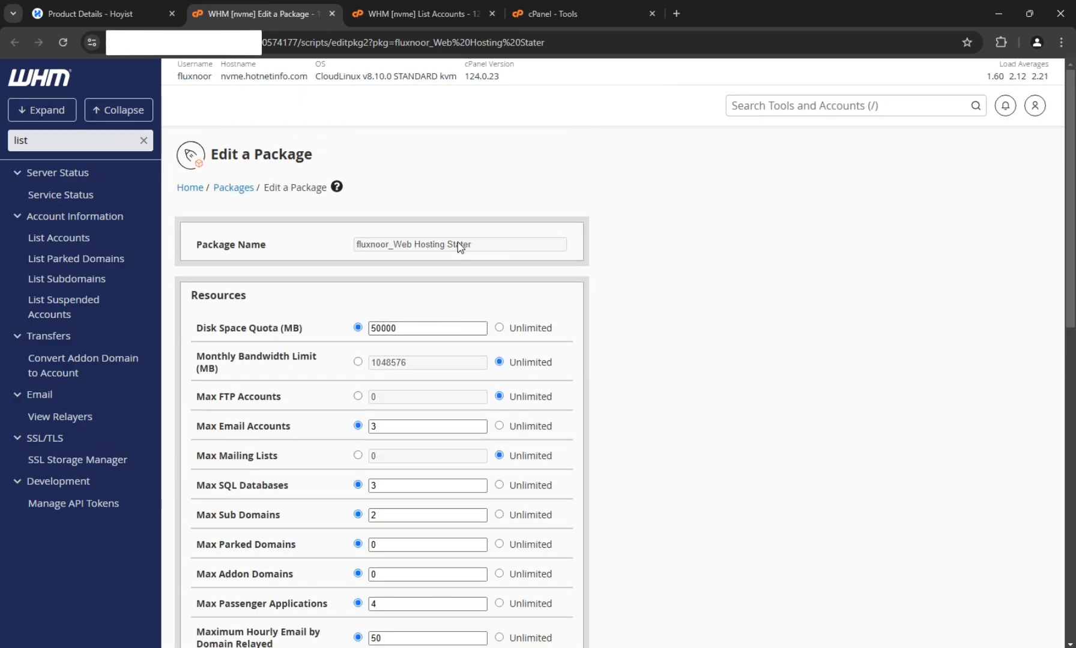
Step: Open the plan change page for the demo1111.com account and select the Web Hosting Stater package among the available packages
click(431, 6)
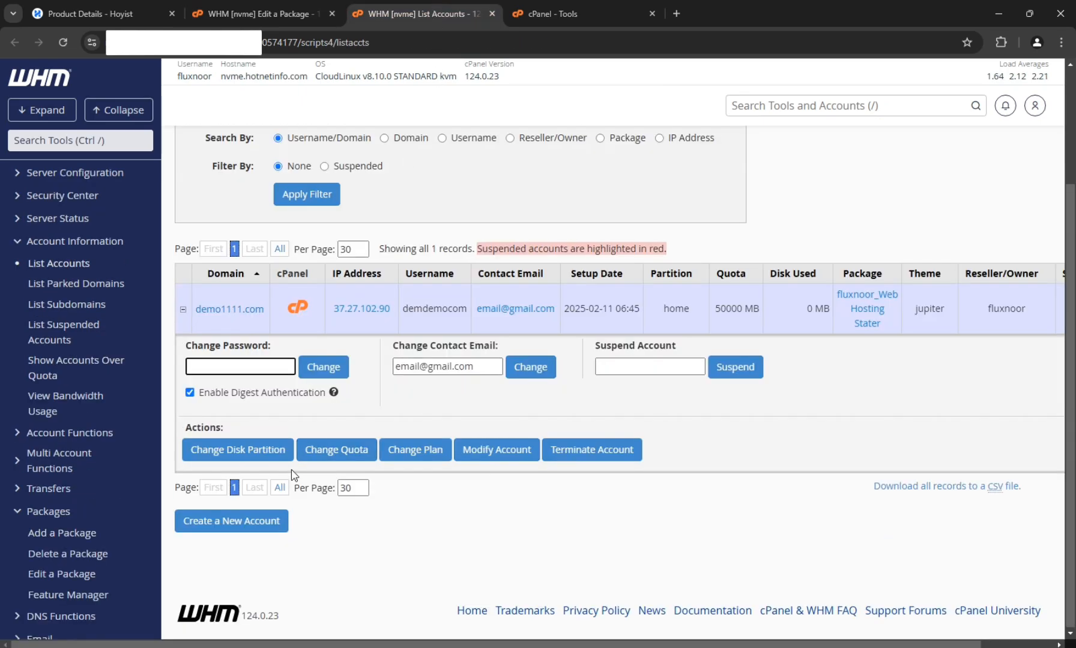
click(419, 449)
right_click(407, 457)
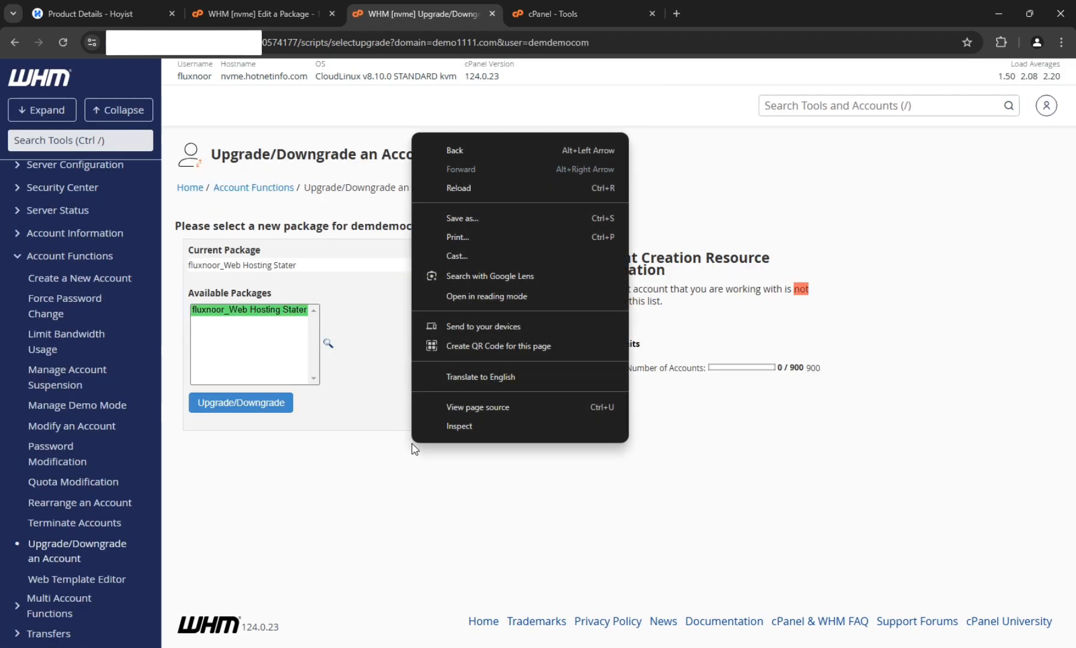
click(242, 309)
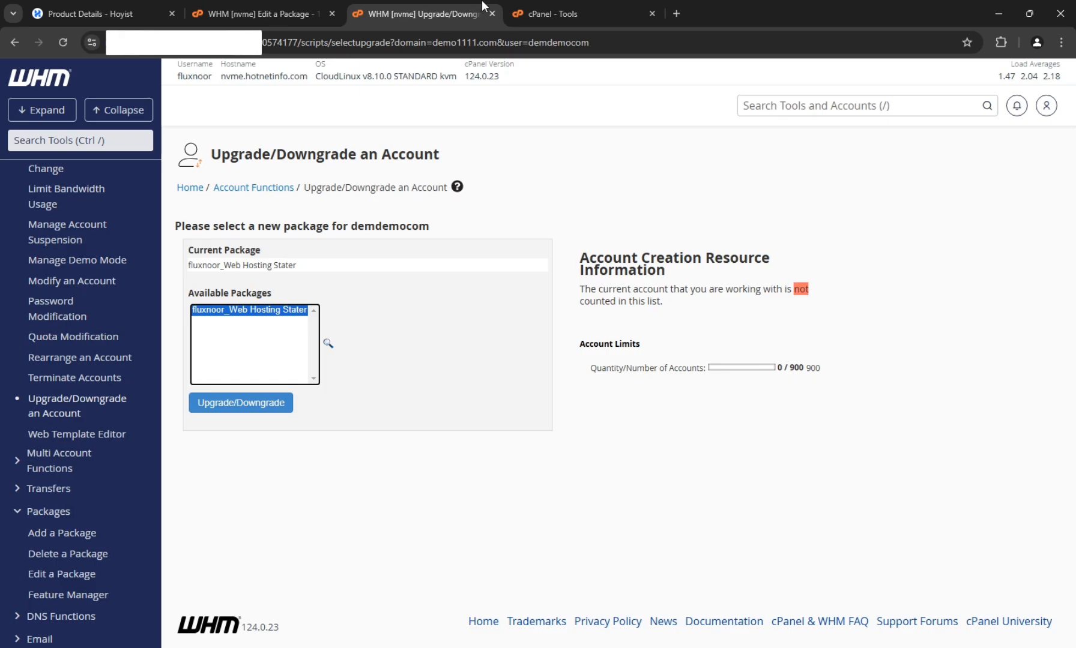
Step: Review the Feature List choices in the Web Hosting Stater package's settings, keeping default, and return to the account's cPanel
click(613, 11)
scroll(260, 578, down, 15)
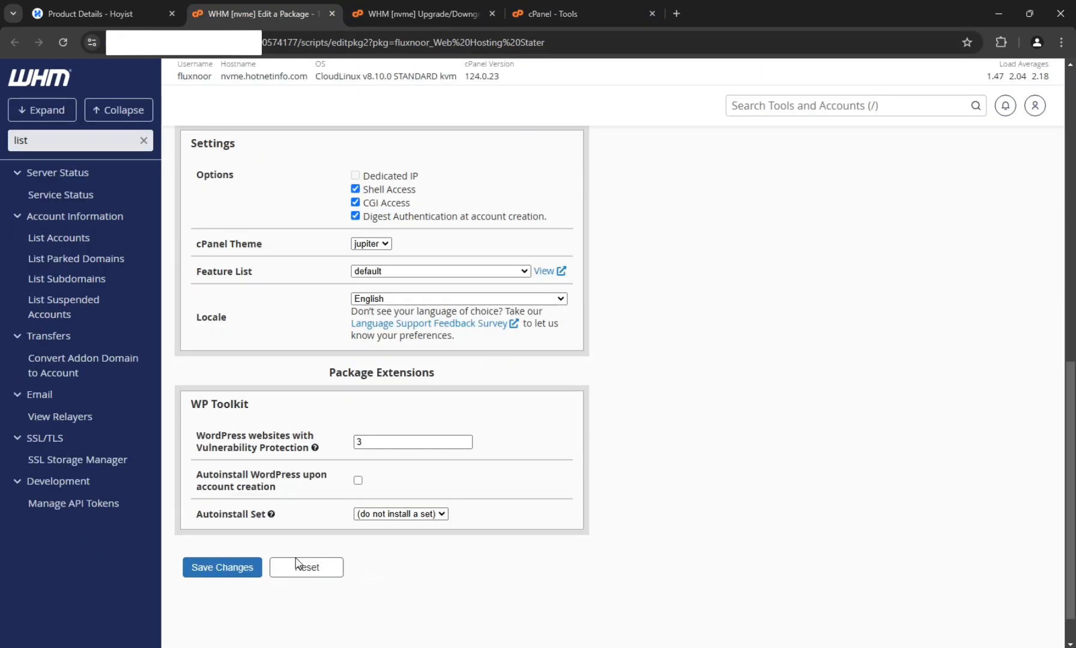
click(405, 226)
click(389, 258)
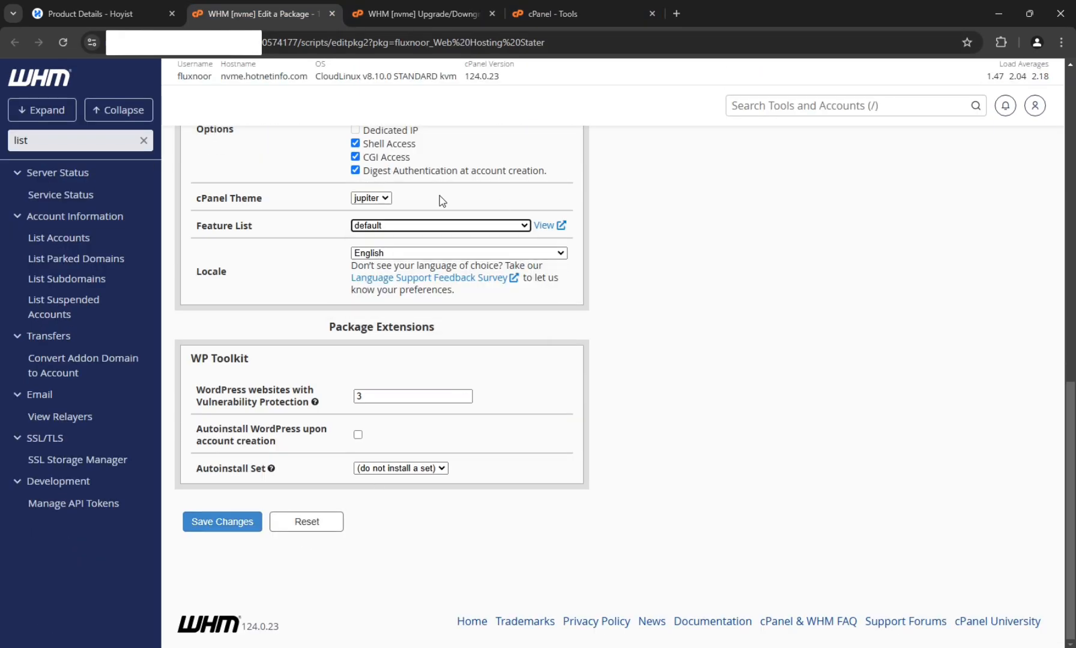
click(606, 13)
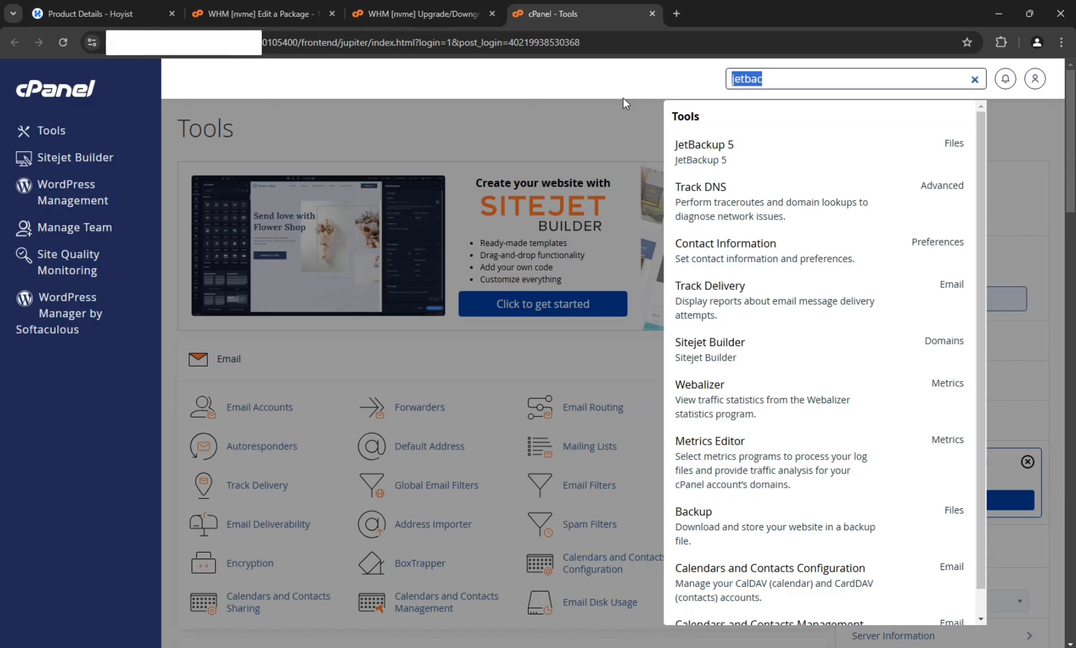